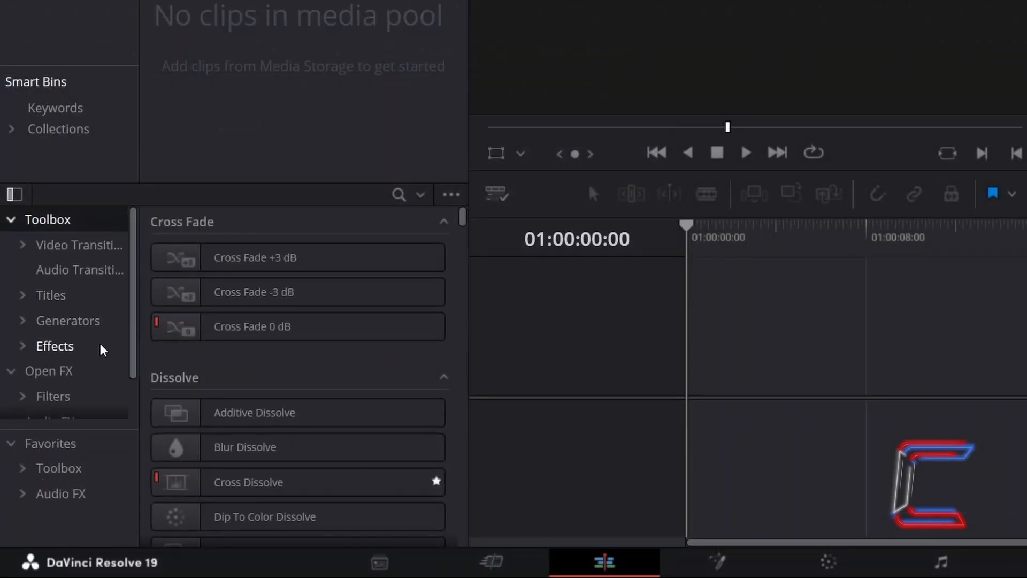
Add a Fusion Composition effect at the start of the timeline and extend the clip to about 6 seconds
left_click(103, 351)
left_click_drag(323, 298, 693, 383)
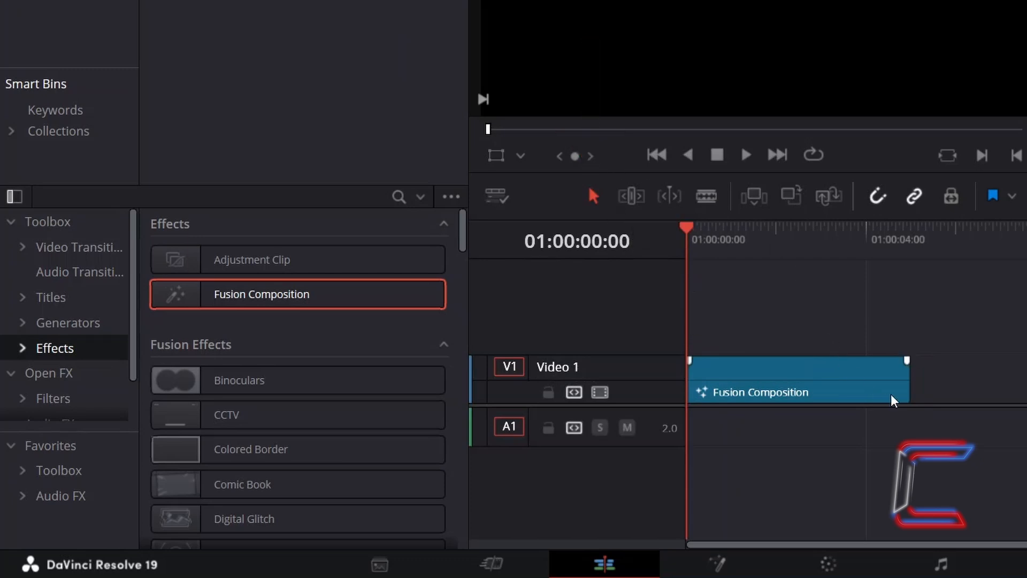
left_click_drag(903, 390, 944, 381)
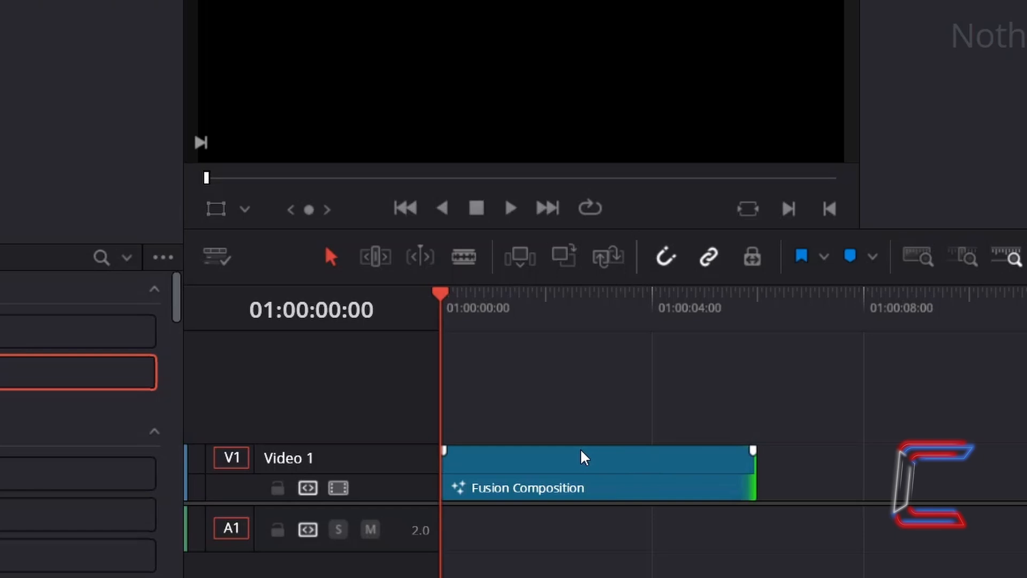
Open the Fusion Composition clip in the Fusion page and add a pEmitter node connected to a pRender node
right_click(583, 457)
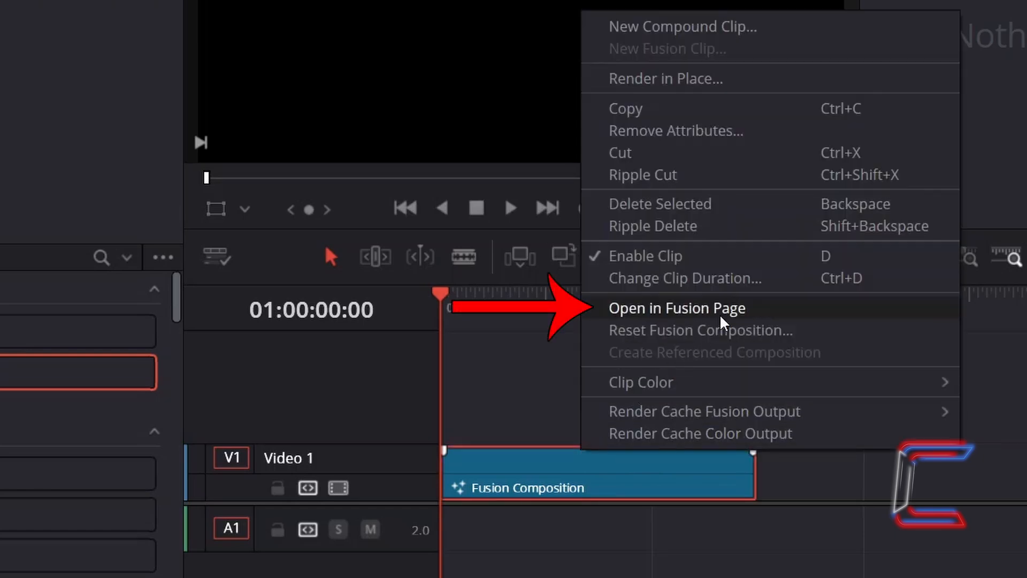
left_click(758, 308)
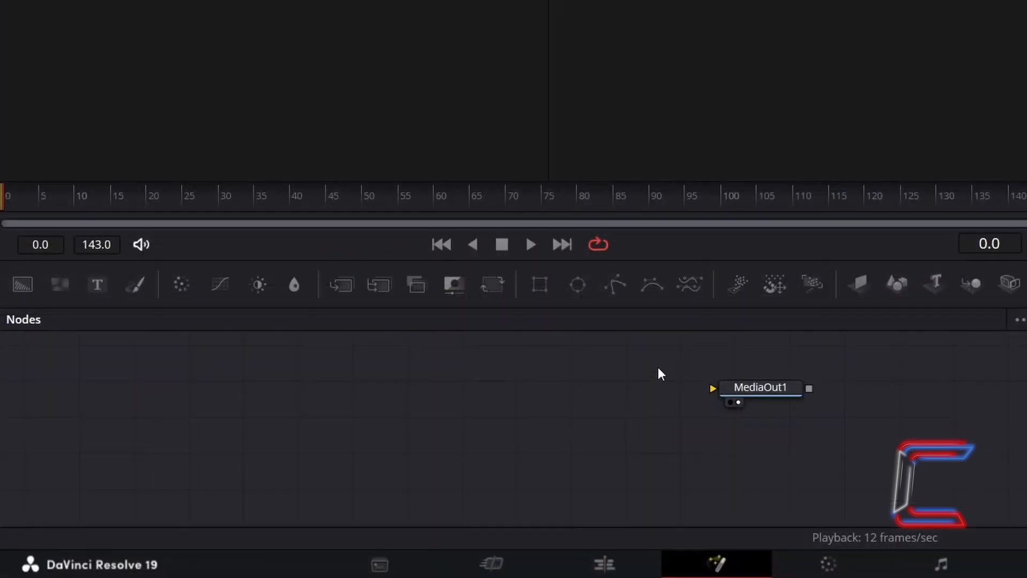
left_click(736, 296)
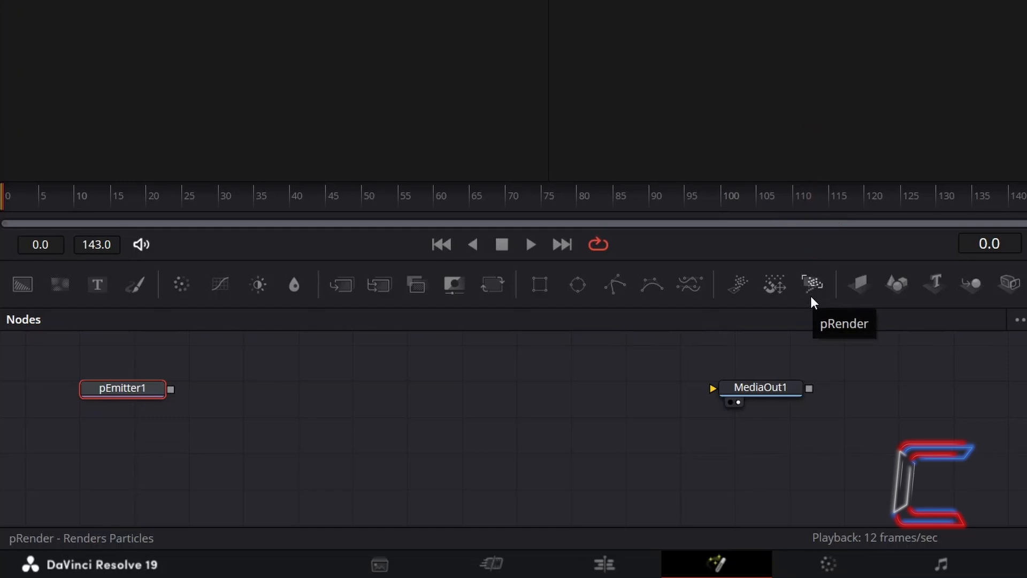
left_click(812, 298)
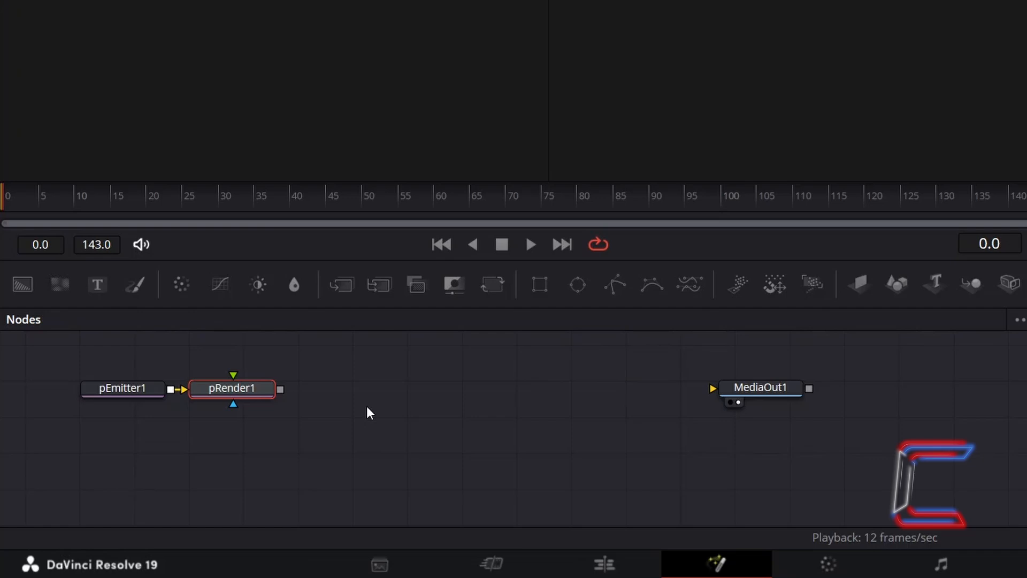
Add a Soft Glow node after pRender1, followed by a Blur node in the same chain
key("shift+space")
type("pme")
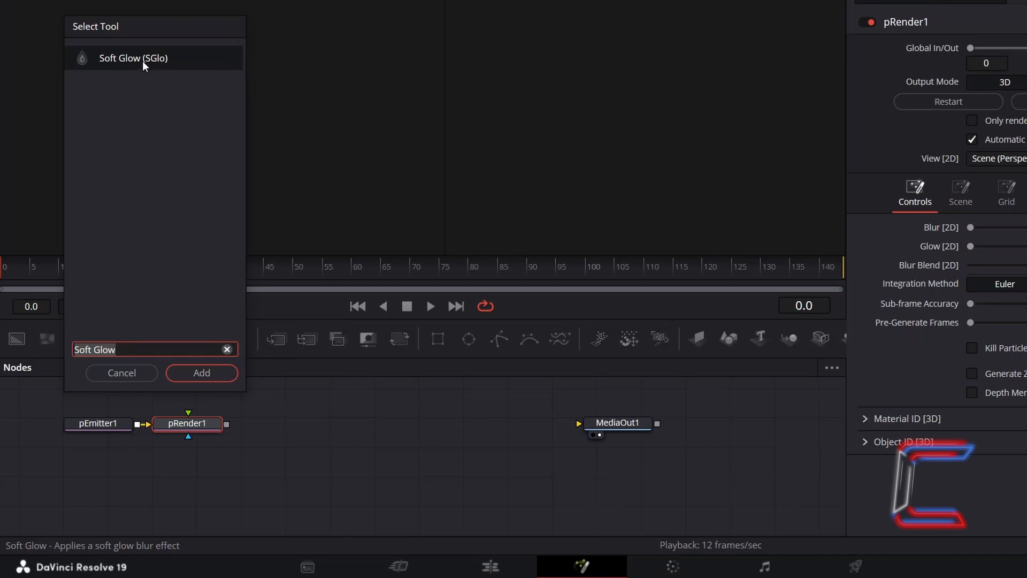
left_click(222, 375)
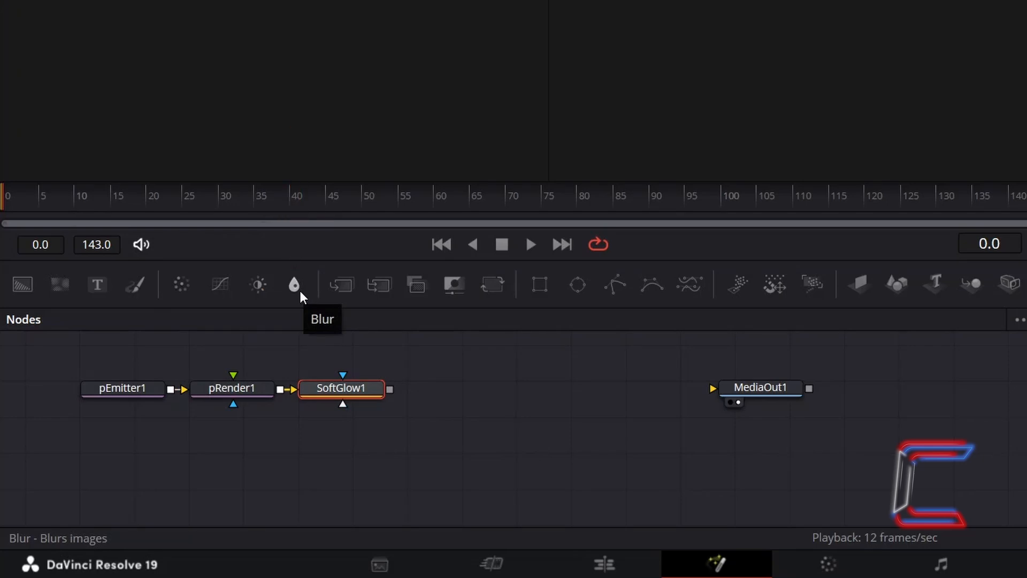
left_click(295, 286)
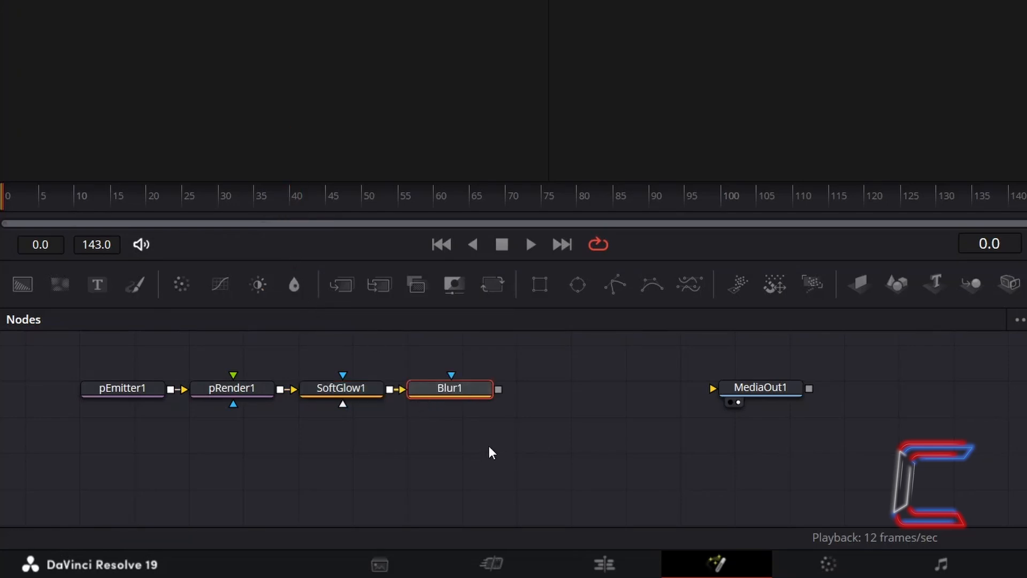
left_click(488, 447)
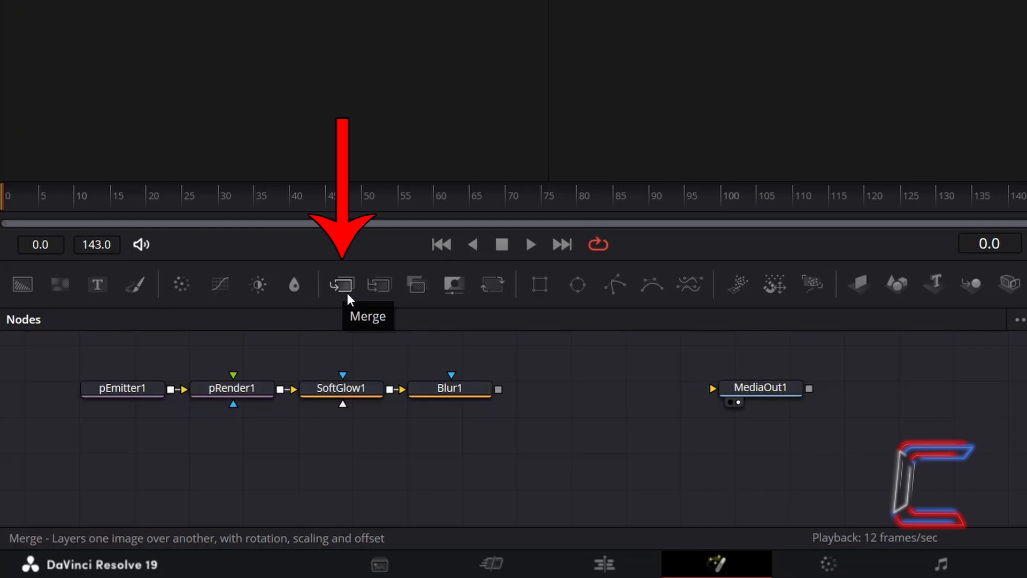
Add a Merge node and connect the Blur1 output to its foreground input
left_click(347, 292)
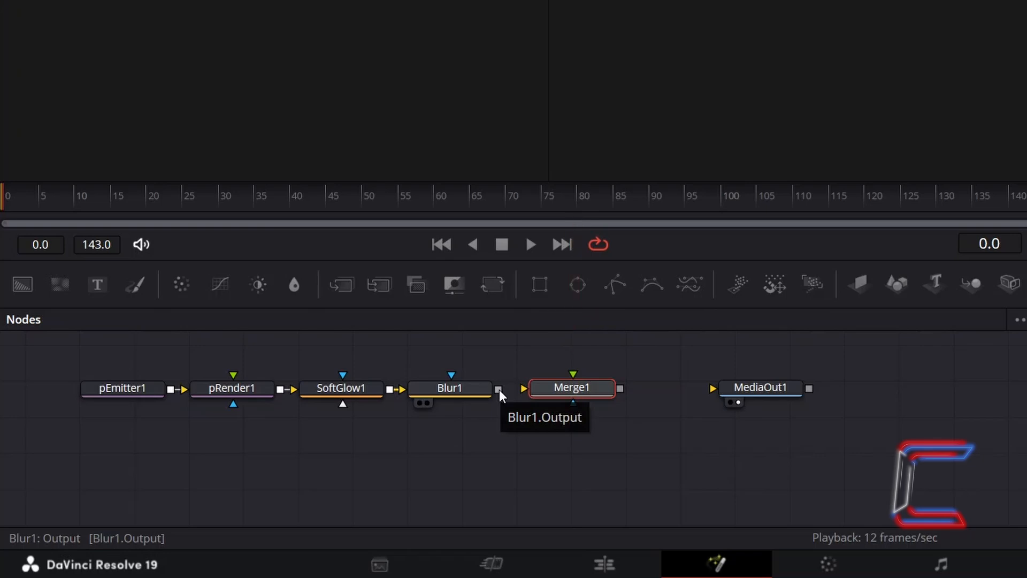
left_click_drag(499, 390, 571, 374)
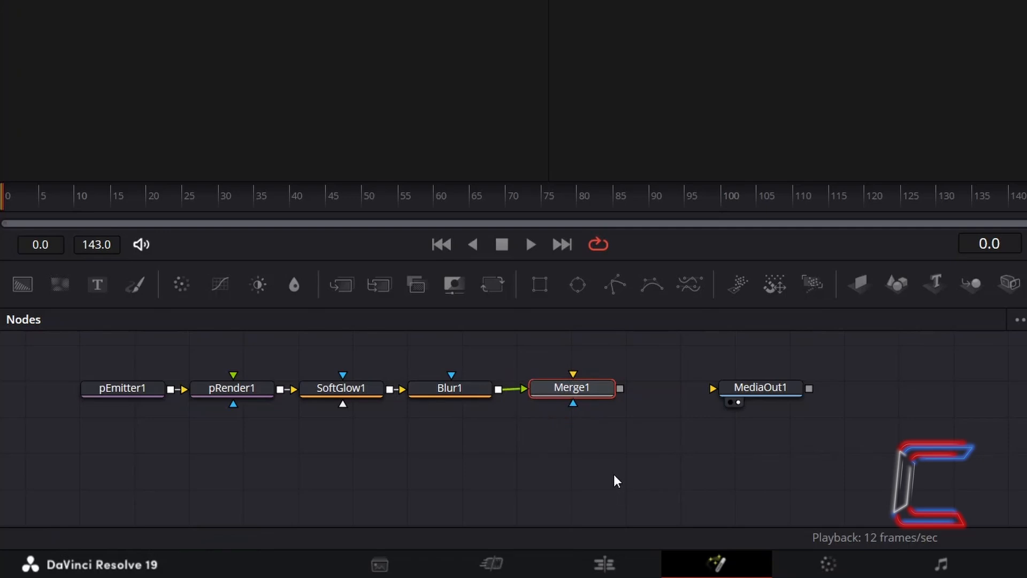
left_click(591, 457)
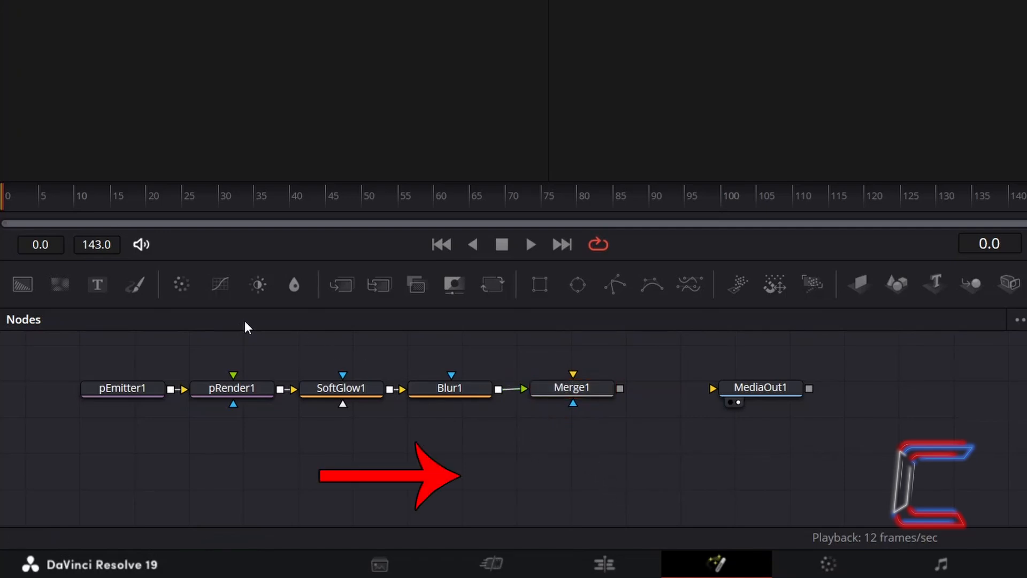
Add a FastNoise node as the background of Merge1 and connect the Merge1 output to MediaOut1
left_click(65, 290)
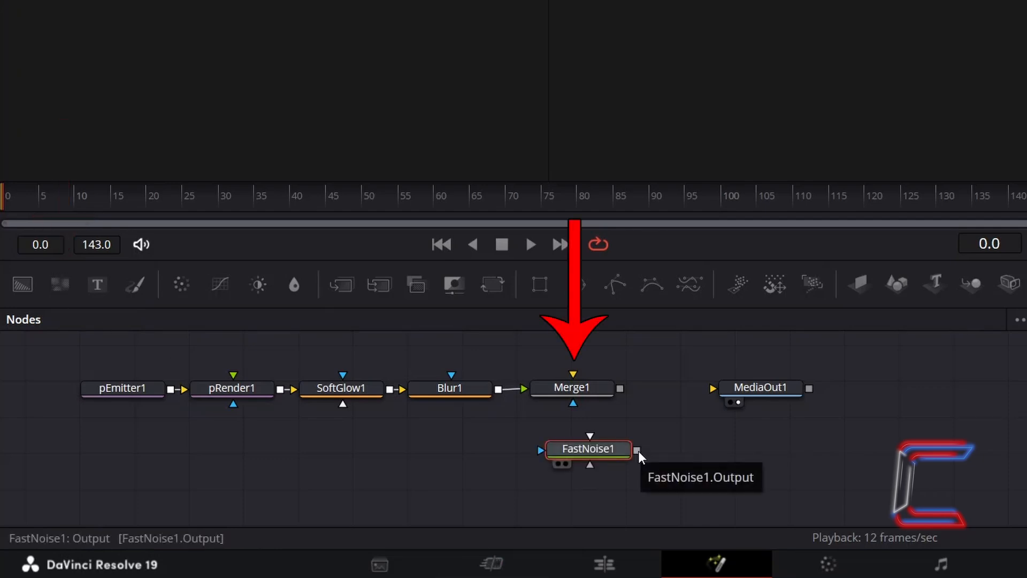
left_click_drag(638, 451, 573, 375)
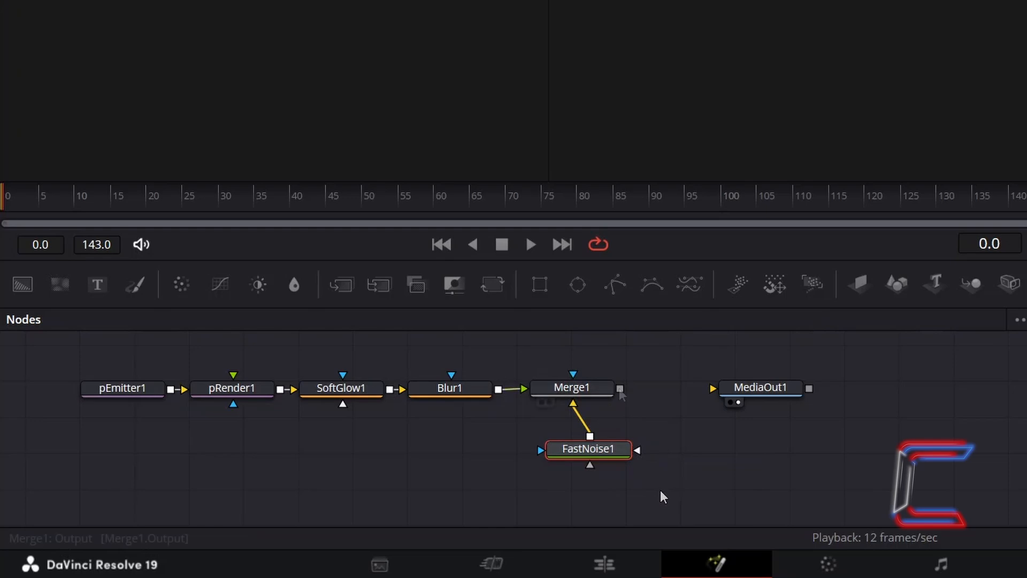
left_click_drag(620, 388, 713, 388)
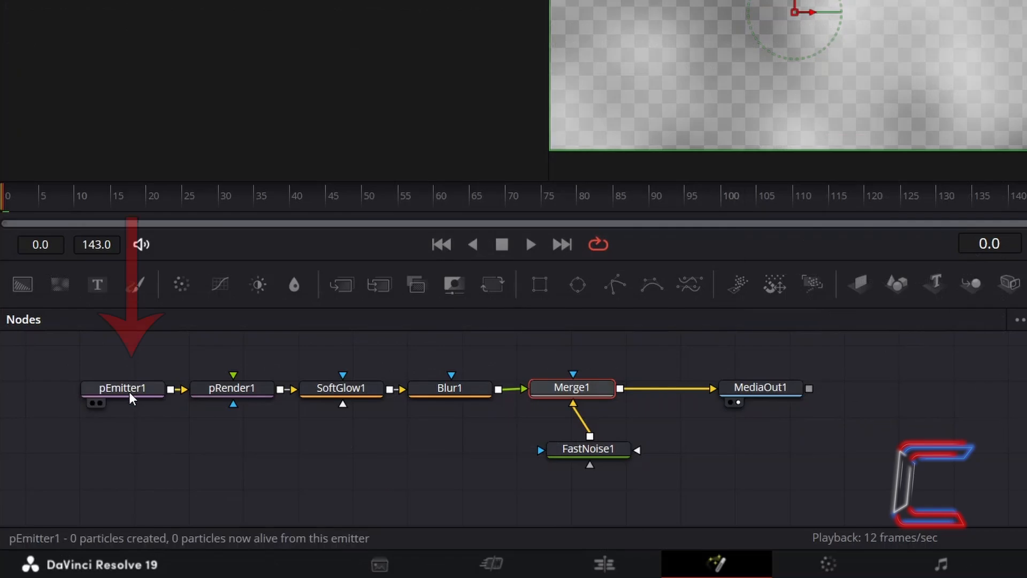
Set the pEmitter1 Number to 0.175, Number Variance to 0.01 and Lifespan to 130
left_click(130, 393)
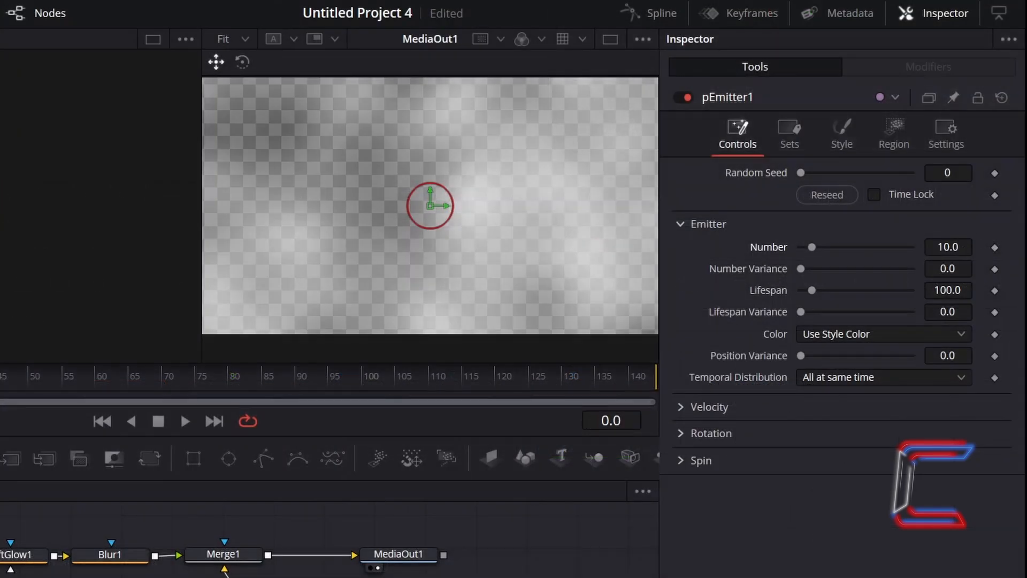
double_click(964, 244)
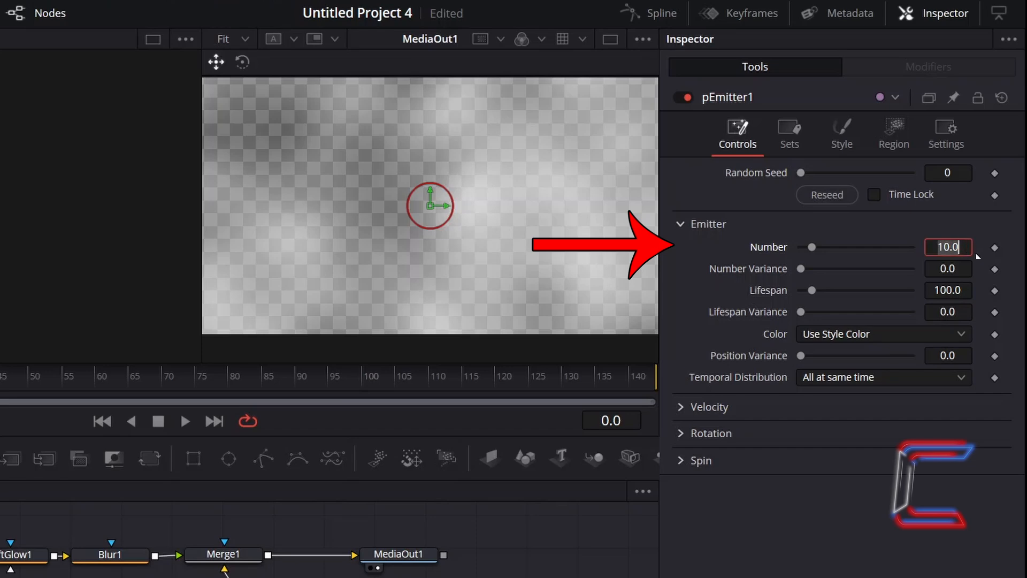
type("0.175")
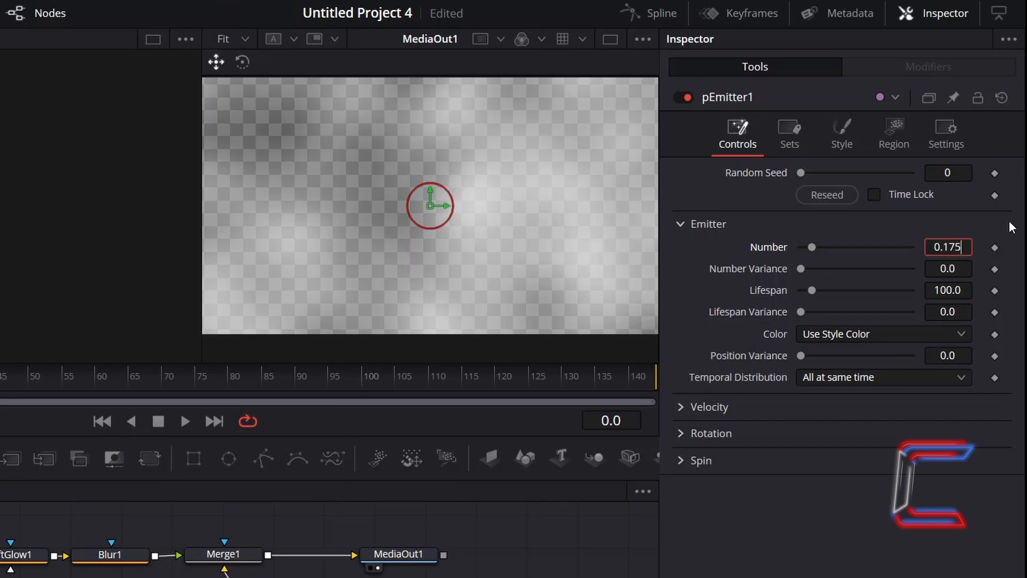
key("Return")
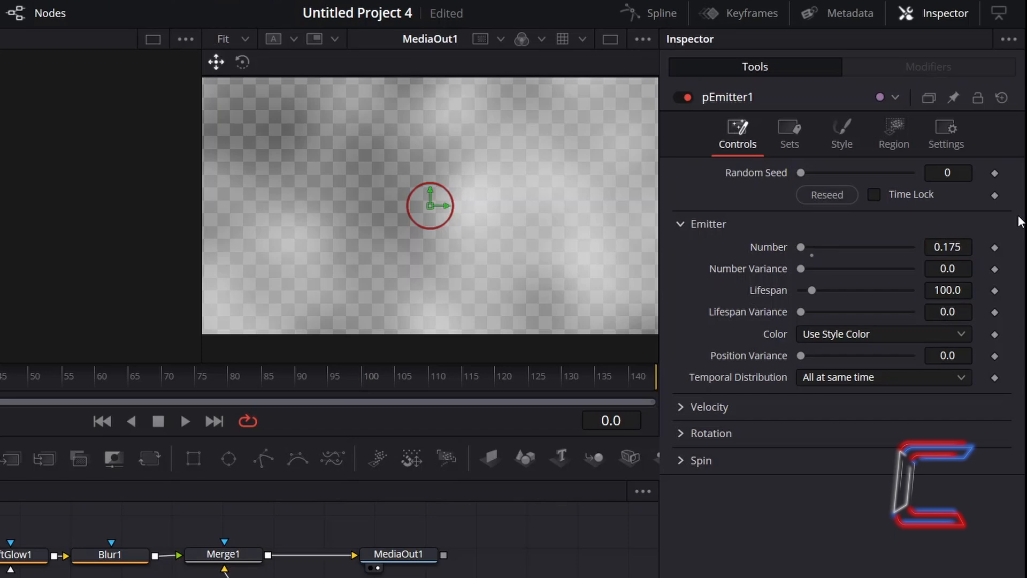
key("Tab")
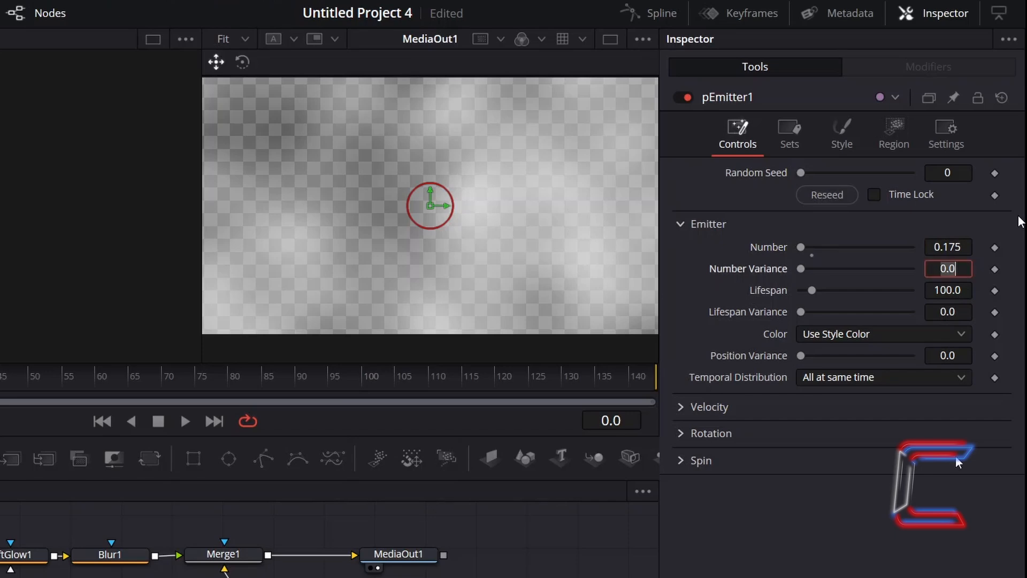
type("1")
key("Tab")
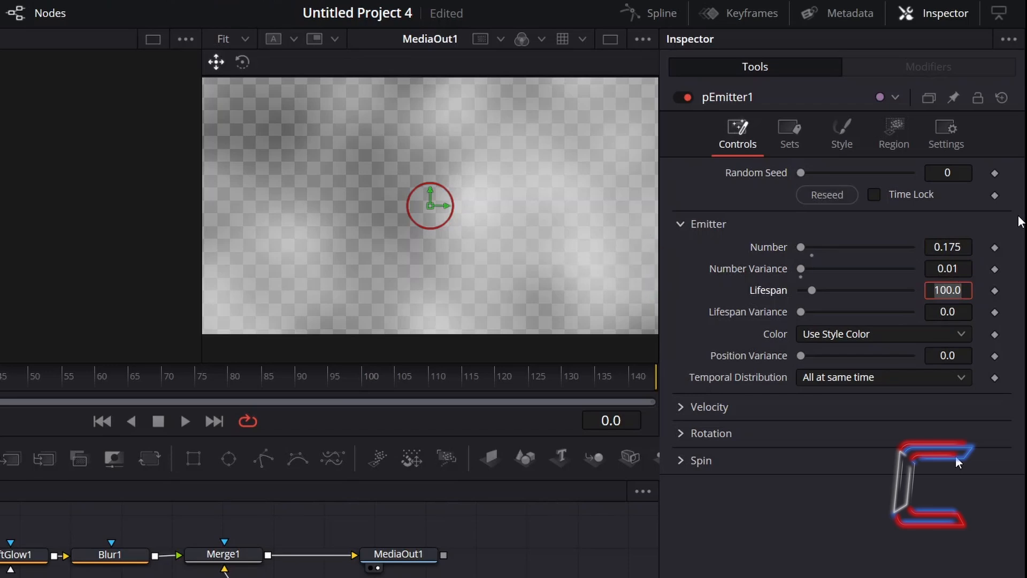
type("130")
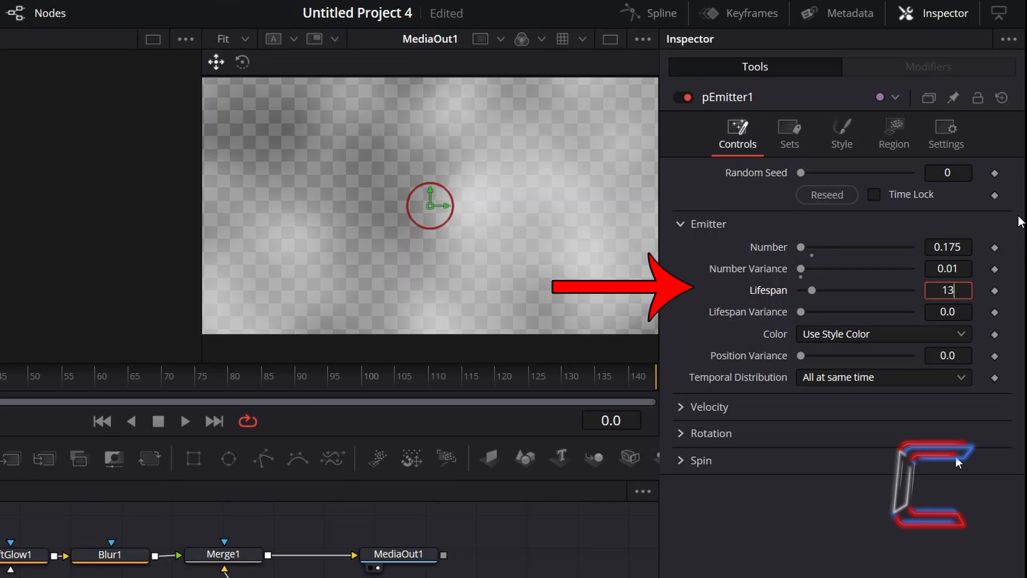
key("Tab")
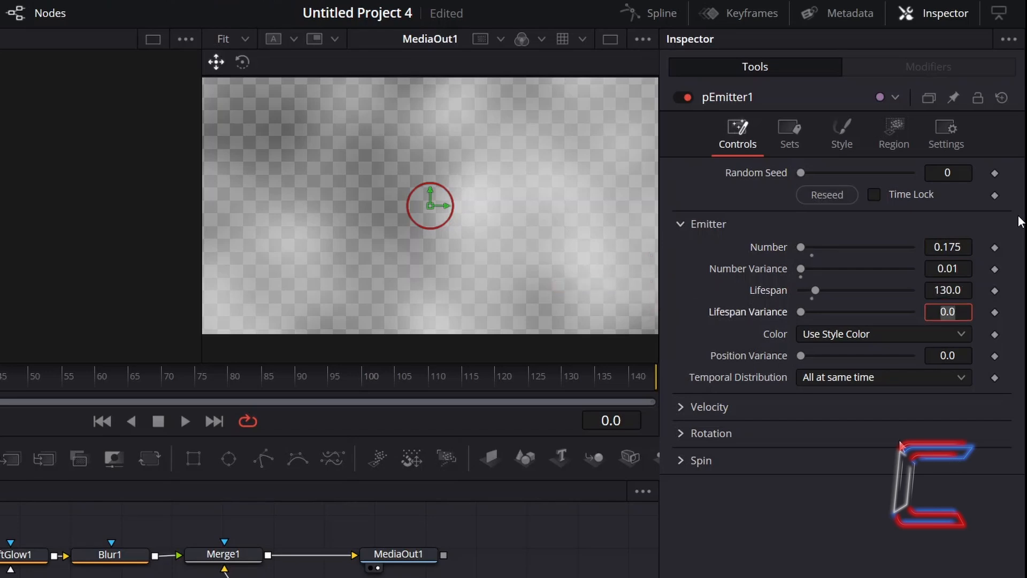
Set pEmitter1's Temporal Distribution to Randomly distributed and its Random Seed to 1000, and collapse the Emitter settings
left_click(892, 377)
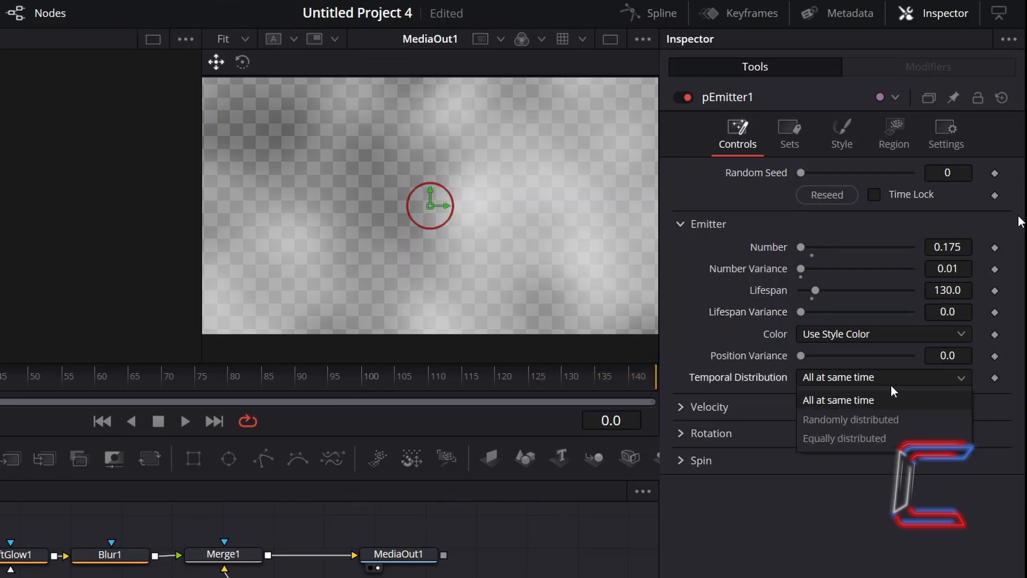
left_click(910, 418)
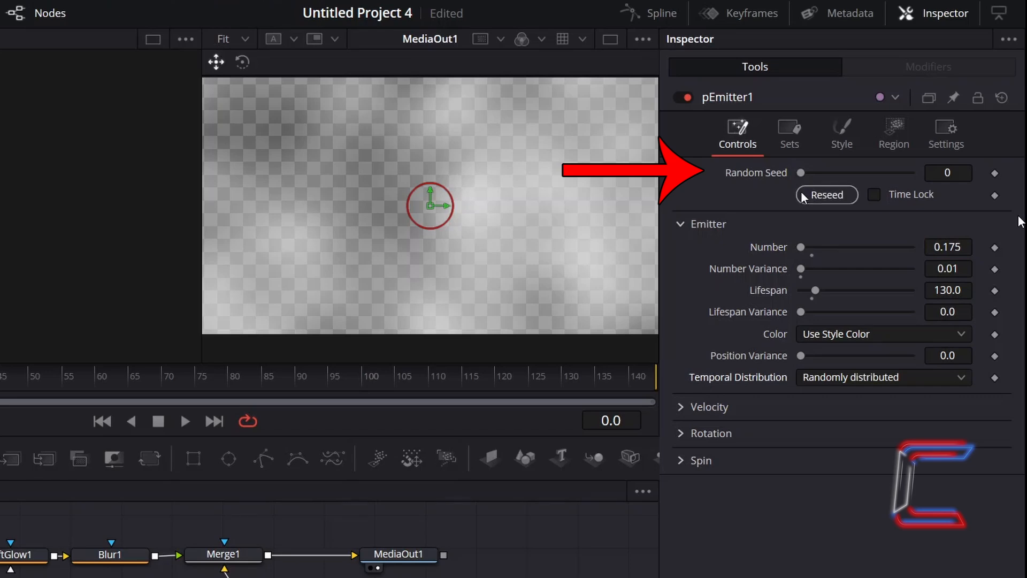
left_click_drag(801, 174, 912, 172)
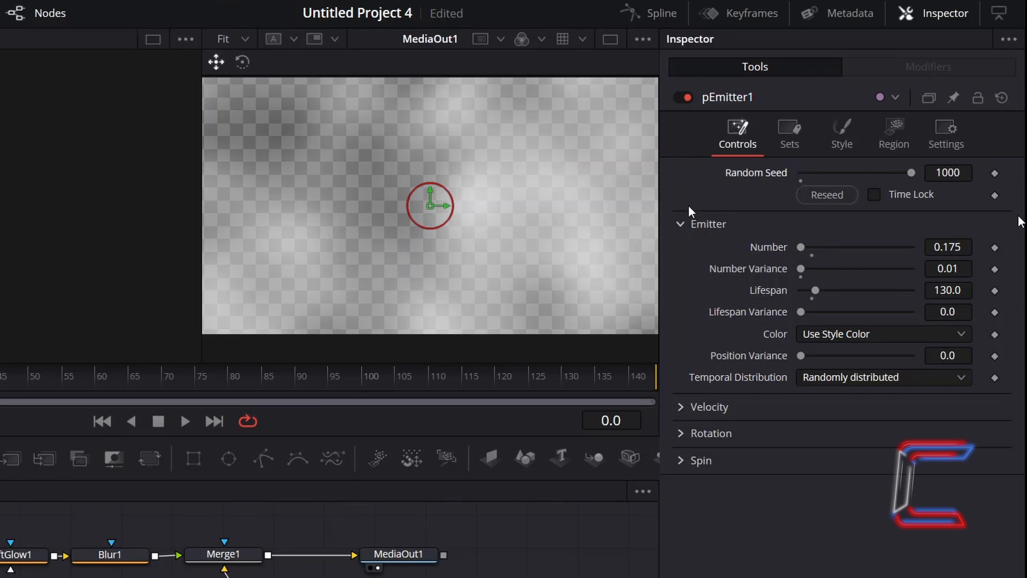
left_click(679, 222)
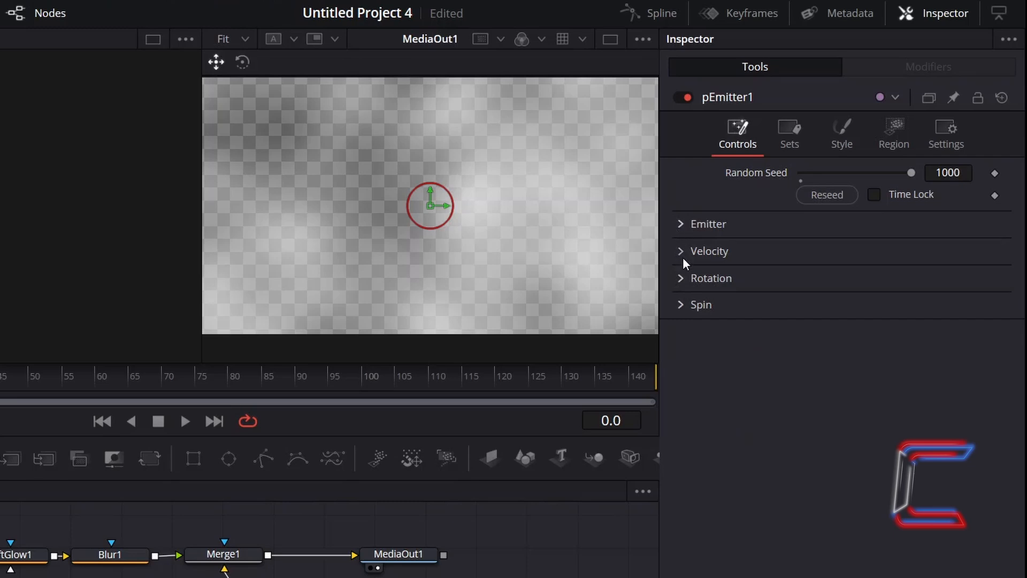
Set the emitter's Velocity to 0.075 and its Velocity Variance to 0.025
left_click(682, 252)
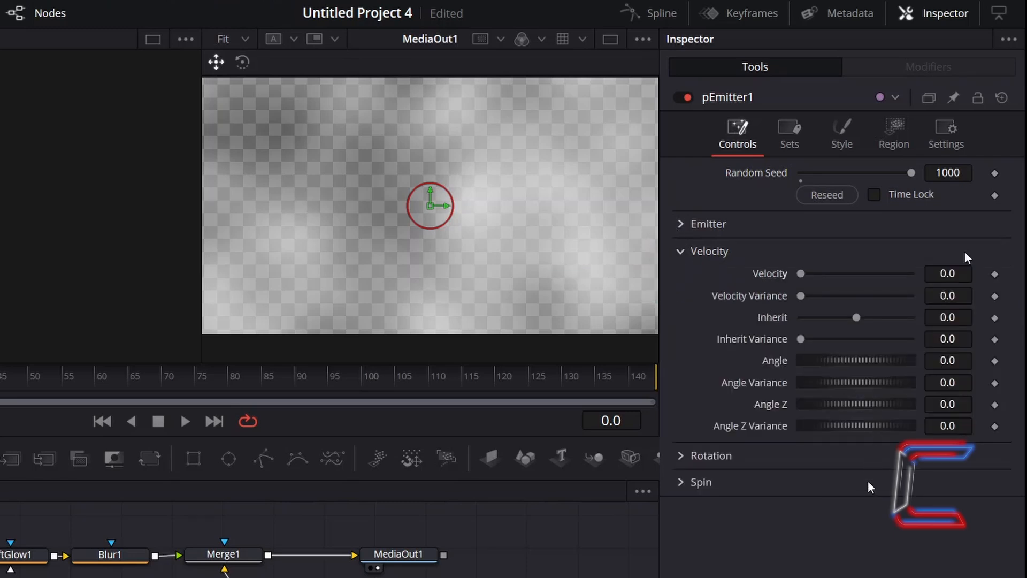
left_click(964, 274)
type("0.075")
key("Return")
left_click(963, 297)
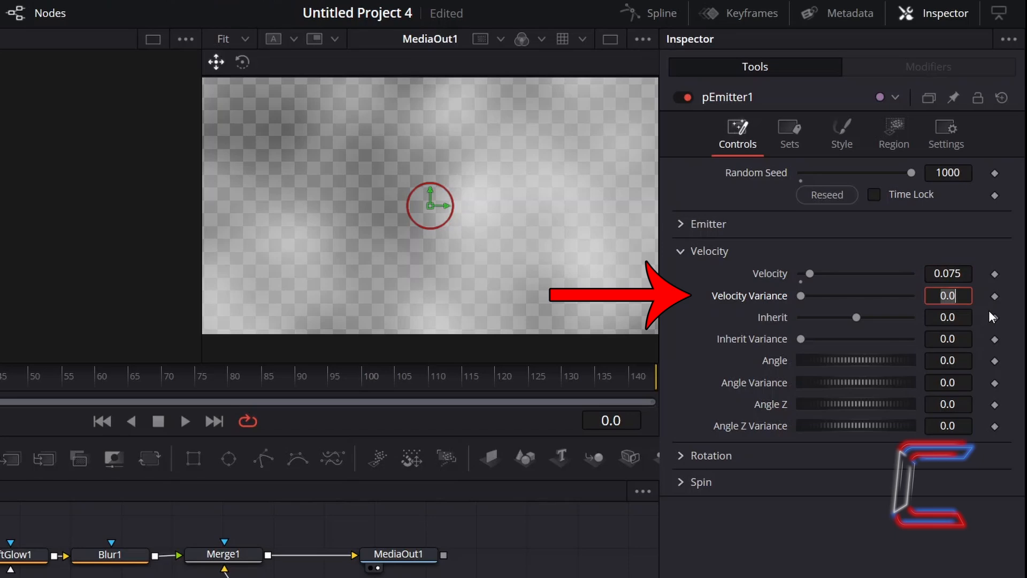
type("0.025")
key("Tab")
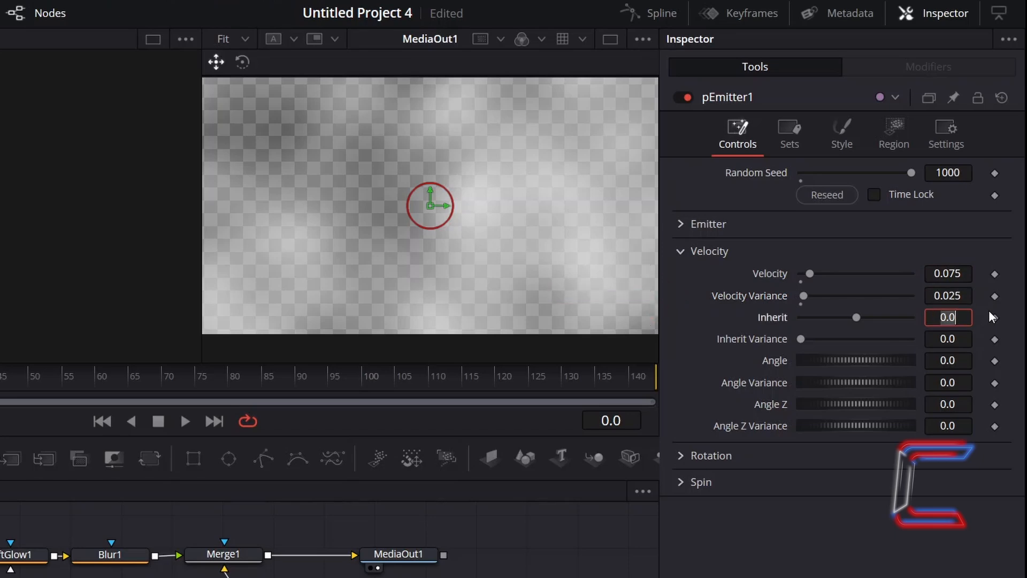
Set the emitter's velocity Angle to -90 and Angle Variance to 2, and collapse the Velocity settings
left_click(966, 362)
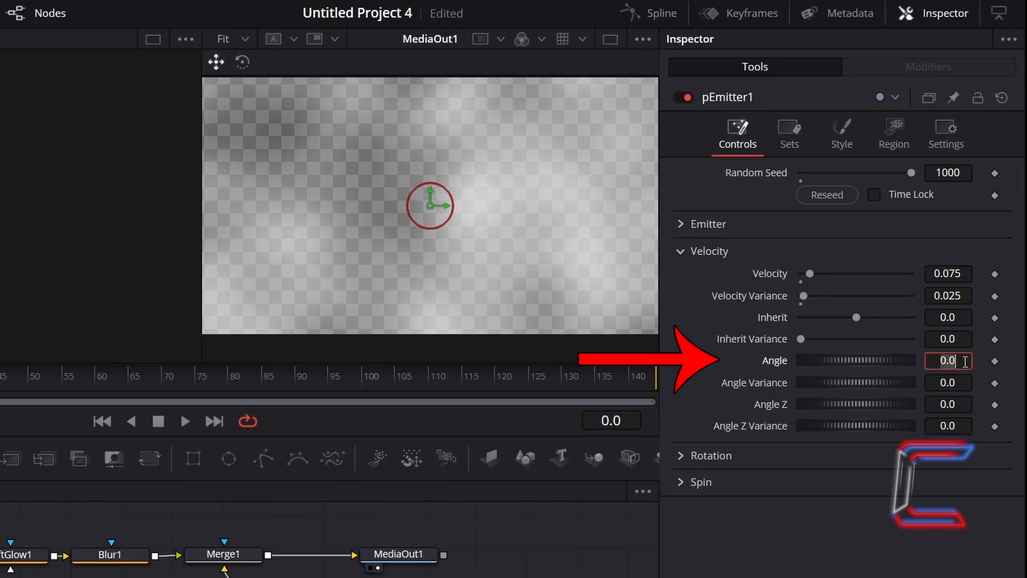
type("-90")
key("Tab")
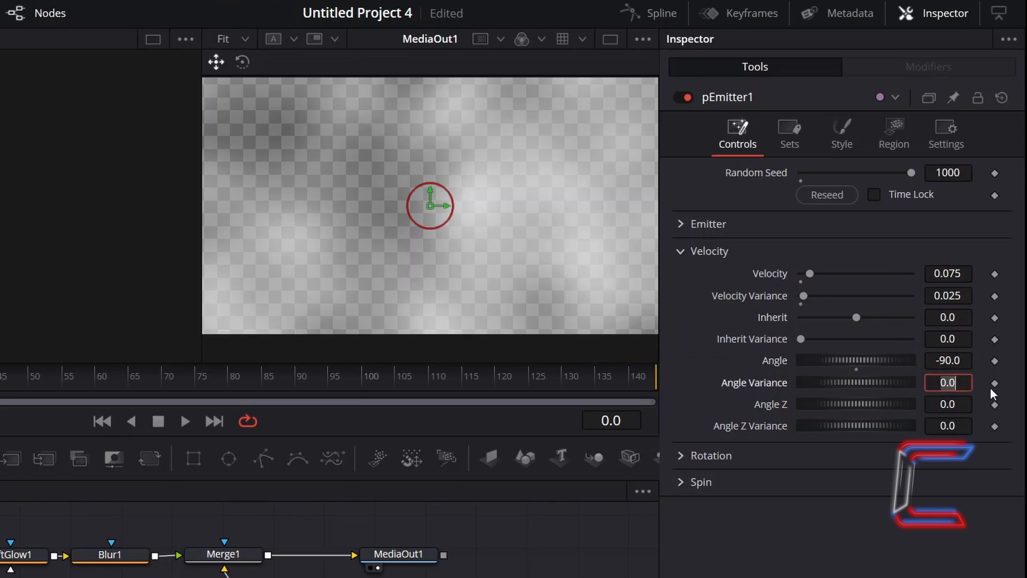
type("2")
key("Tab")
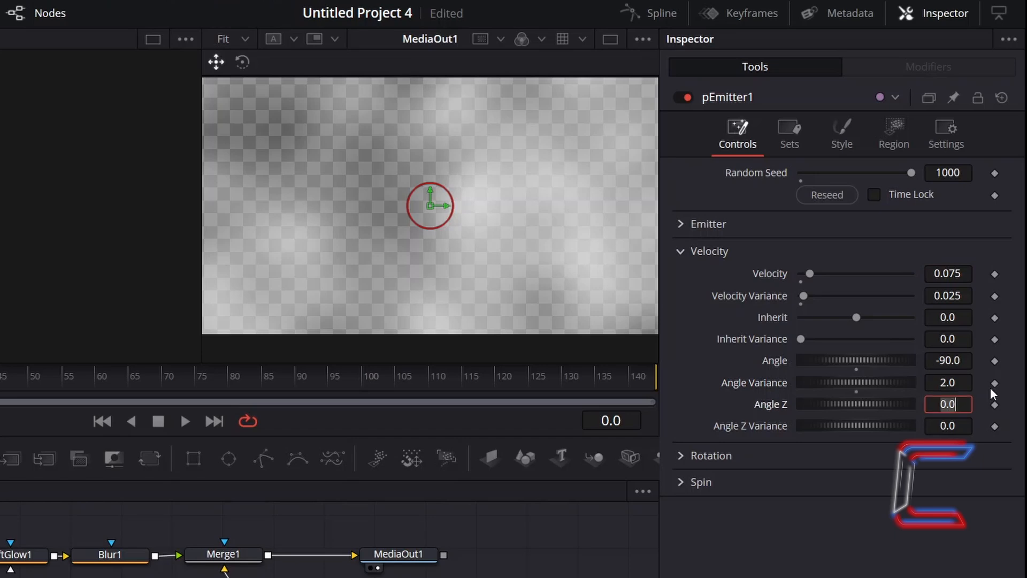
left_click(682, 253)
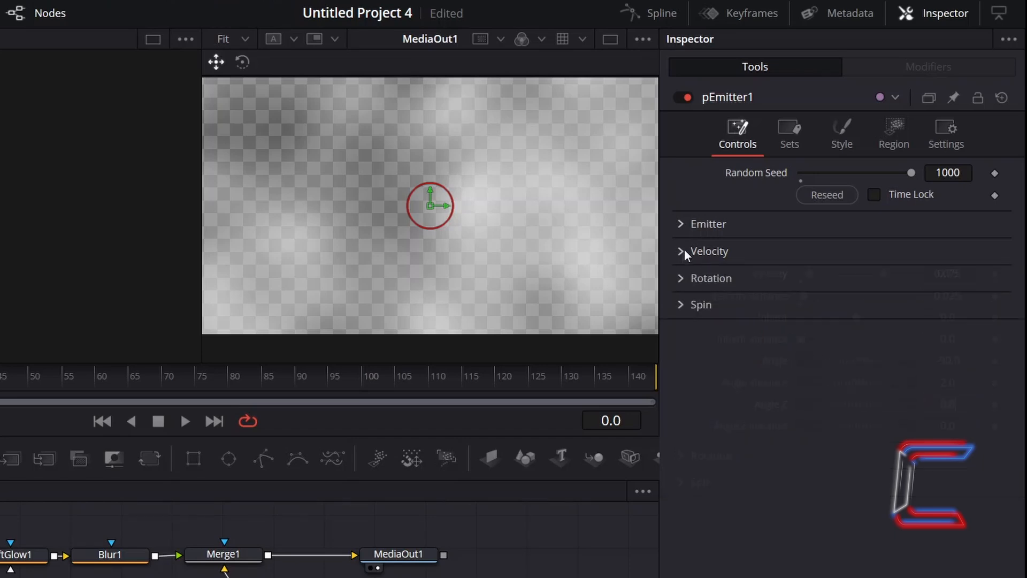
Set pEmitter1's particle Style to Brush and choose the flake_1_a brush
left_click(866, 137)
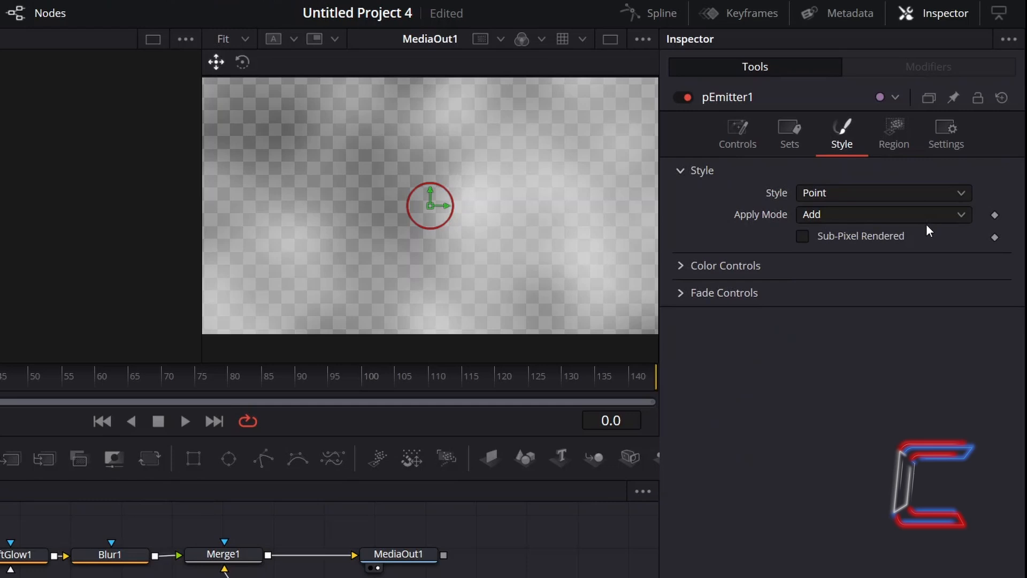
left_click(869, 193)
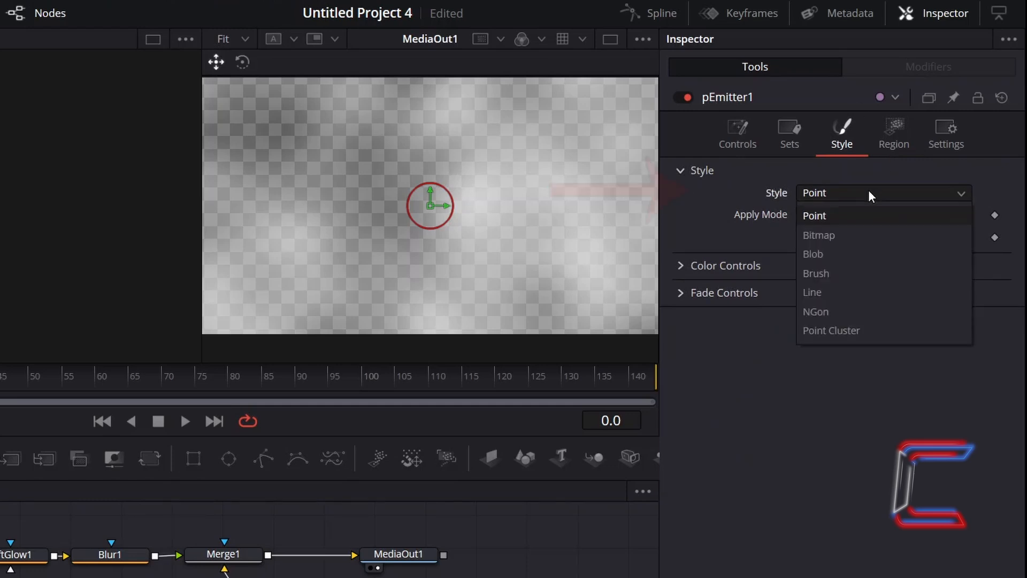
left_click(856, 271)
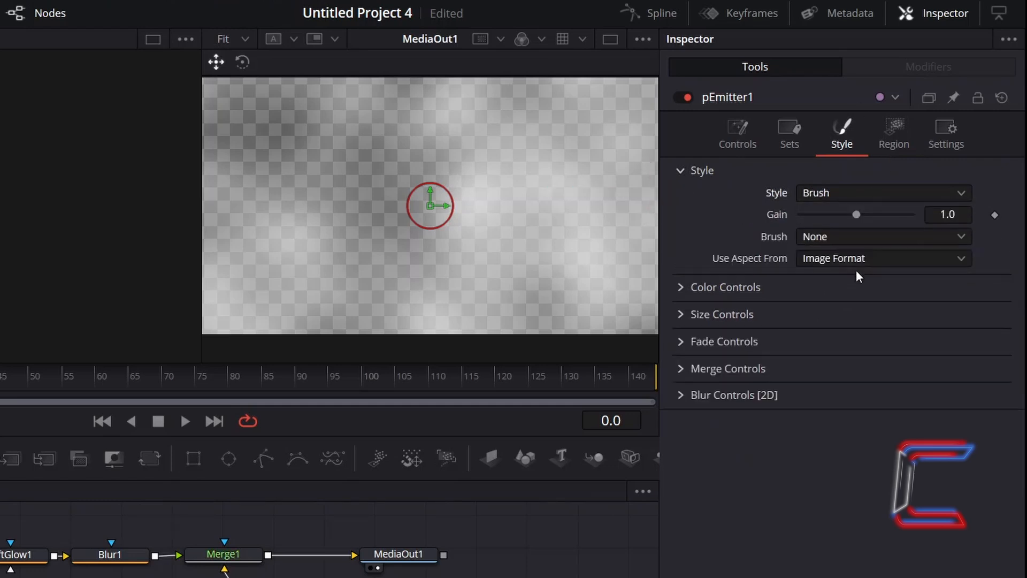
left_click(845, 238)
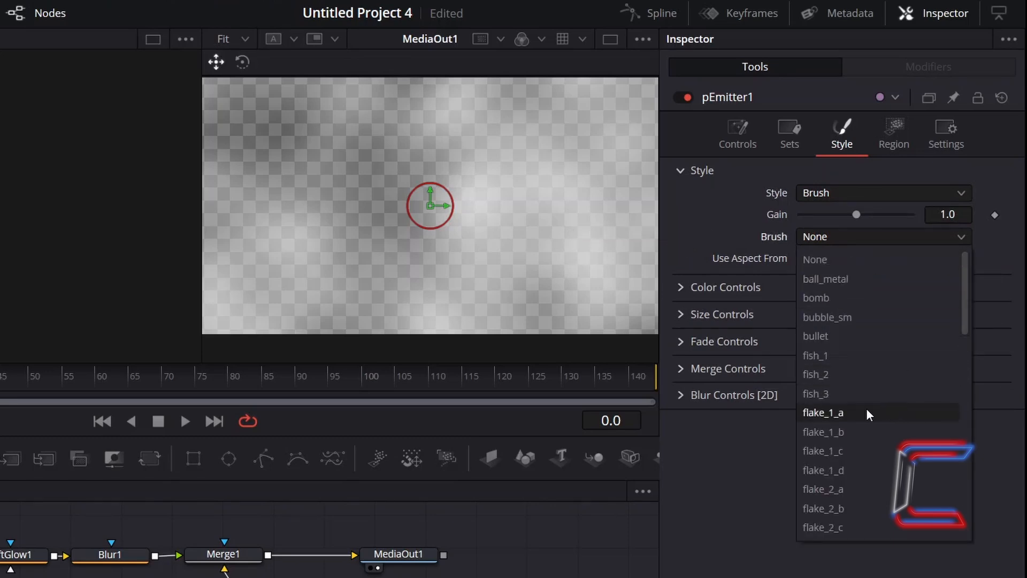
left_click(835, 412)
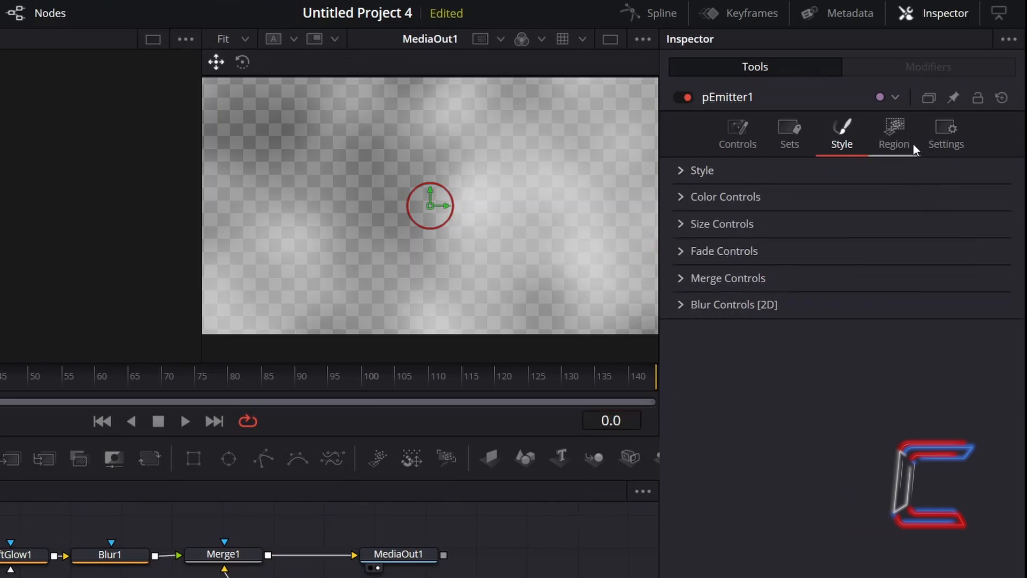
Change the pEmitter1 emission Region from a sphere to Line
left_click(913, 140)
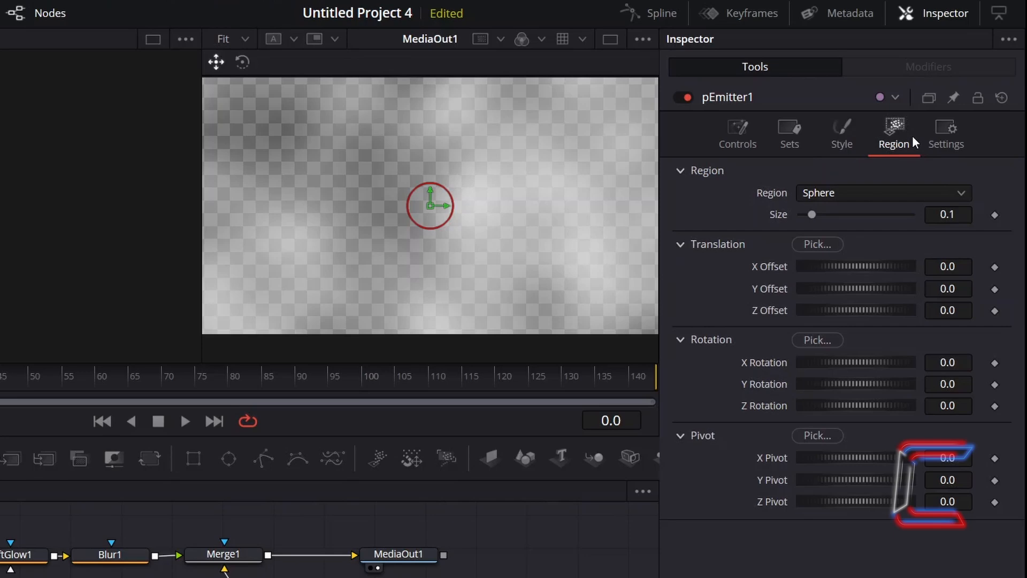
left_click(878, 193)
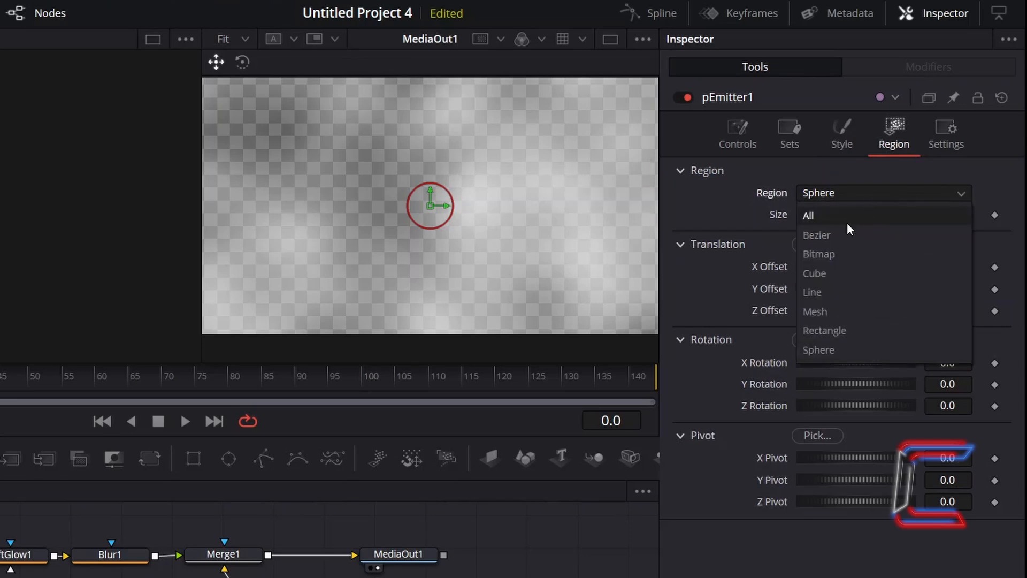
left_click(836, 293)
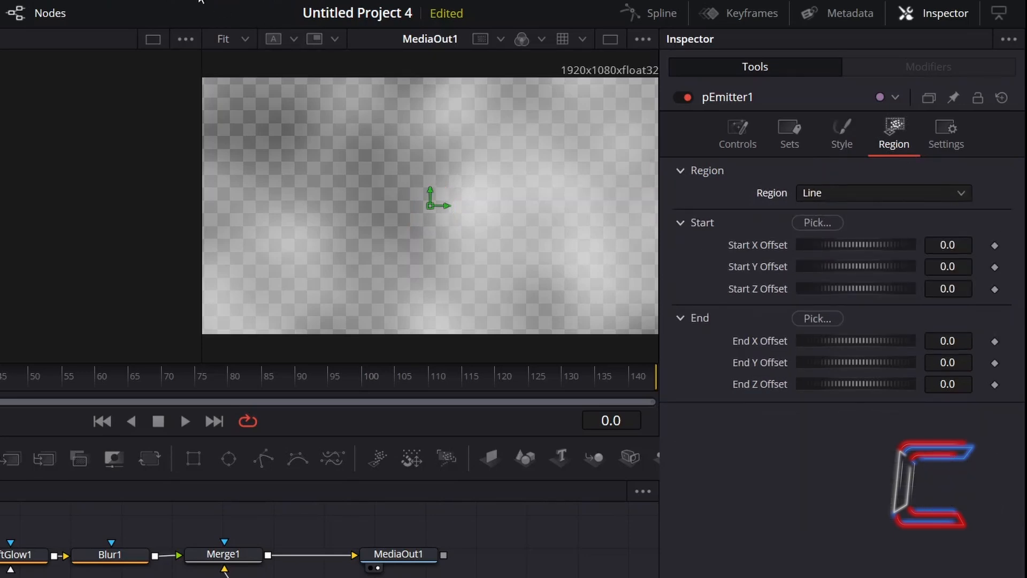
Set the emitter line's Start X Offset to -0.7 and Start Y Offset to 0.5
left_click(245, 38)
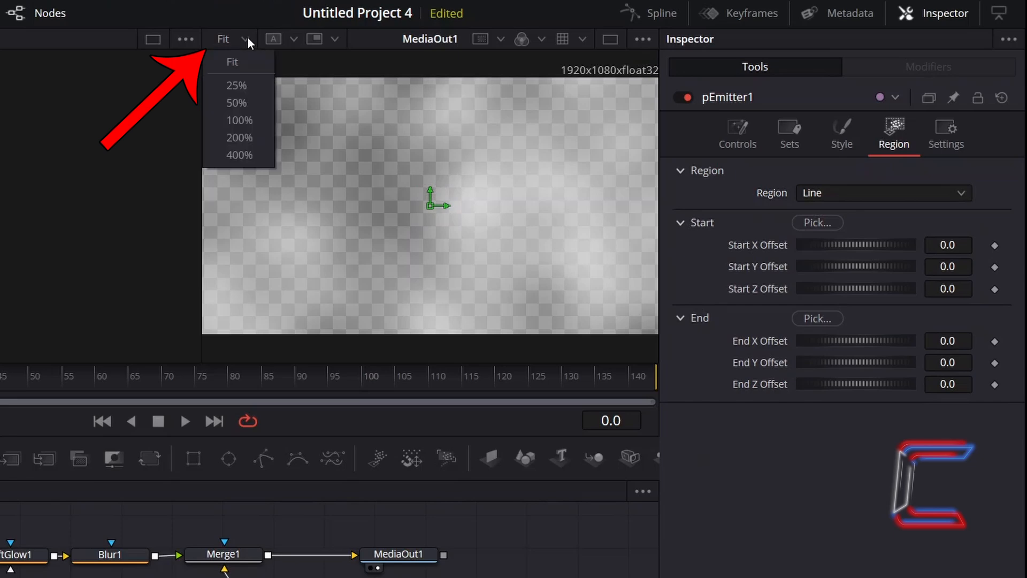
left_click(245, 79)
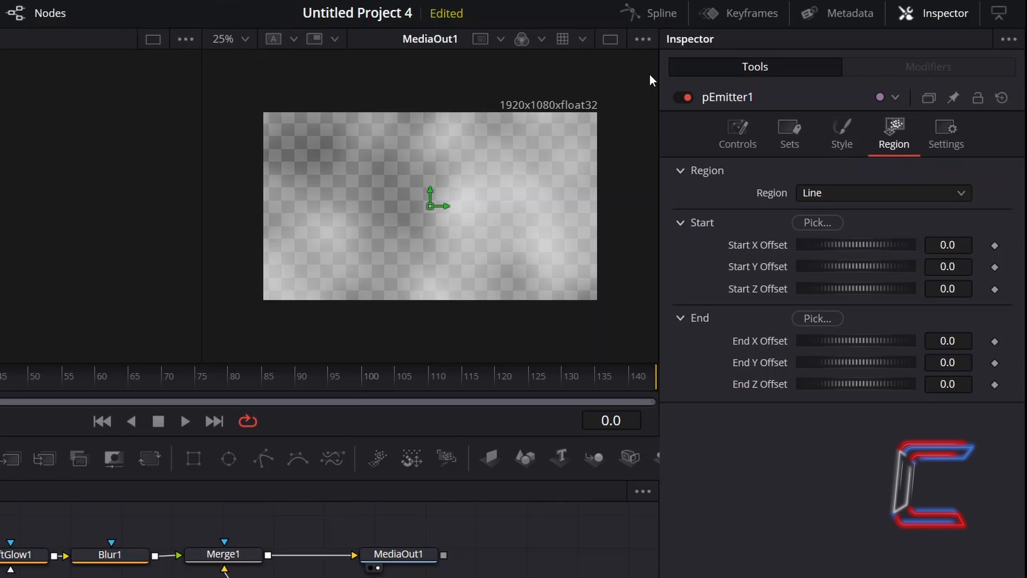
left_click(963, 244)
type("-")
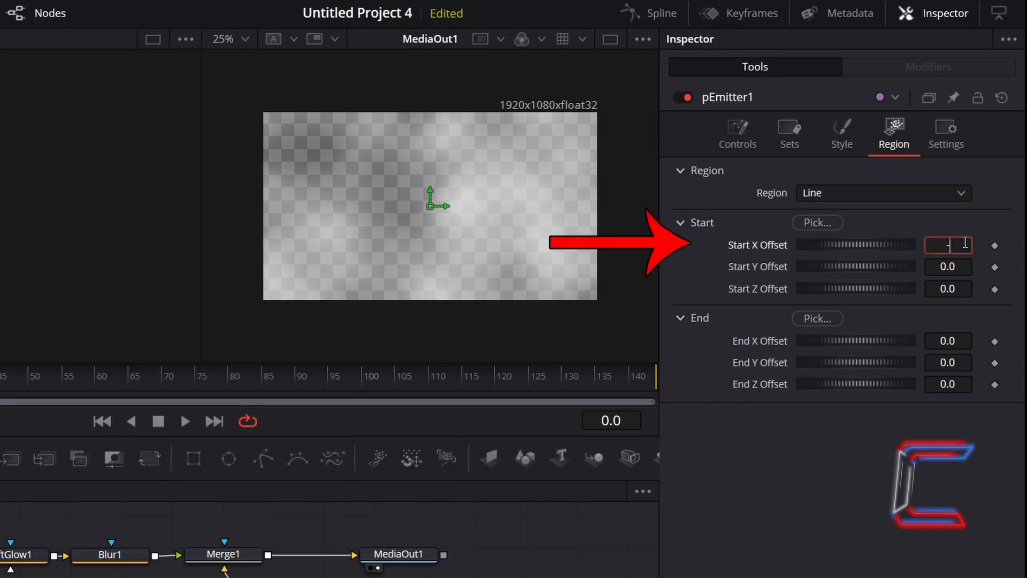
type("0.7")
key("Return")
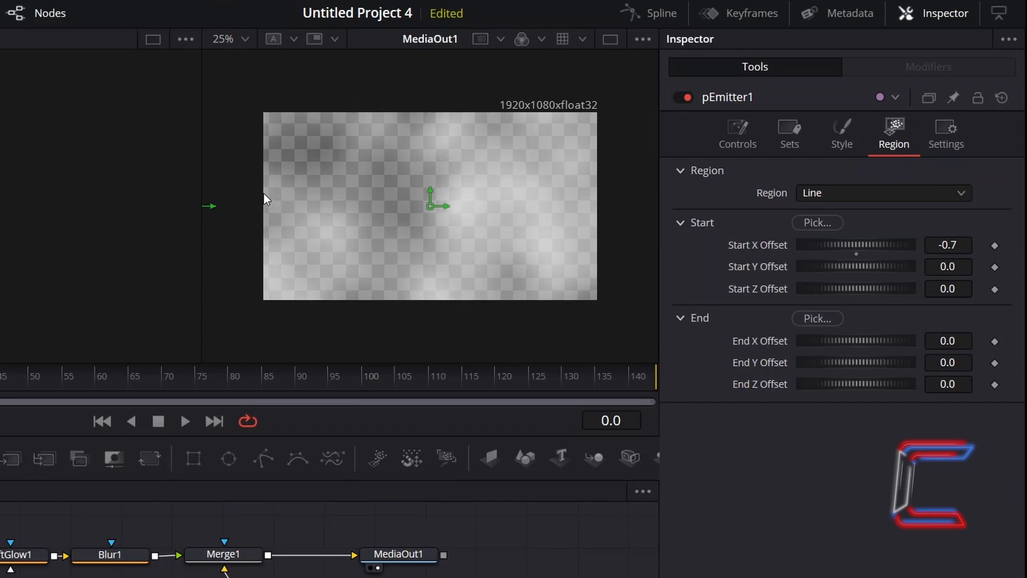
left_click(966, 270)
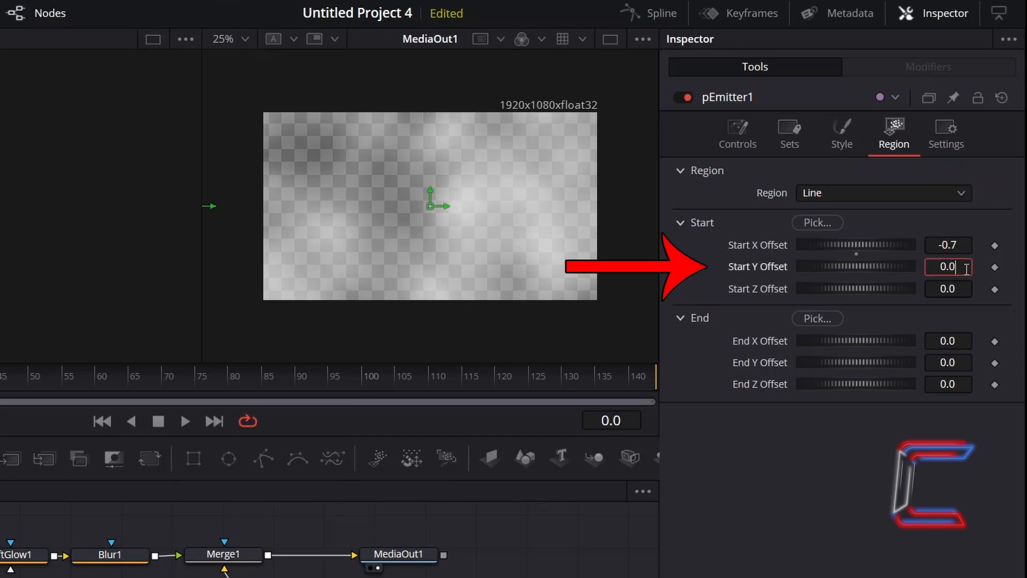
type("0.5")
key("Tab")
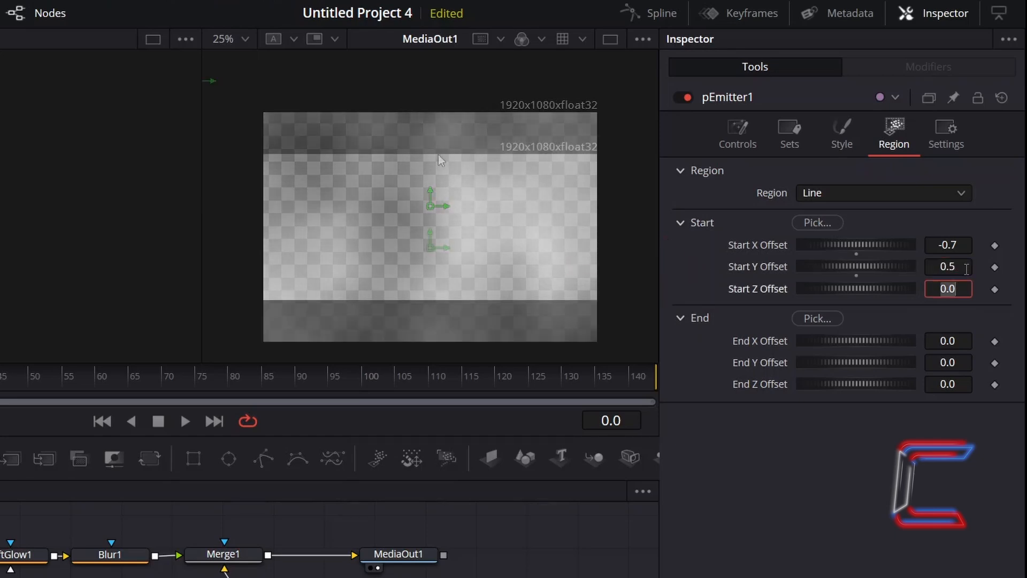
Set the emitter line's End X Offset to 0.7 and End Y Offset to 0.5
left_click(968, 337)
type("0.7")
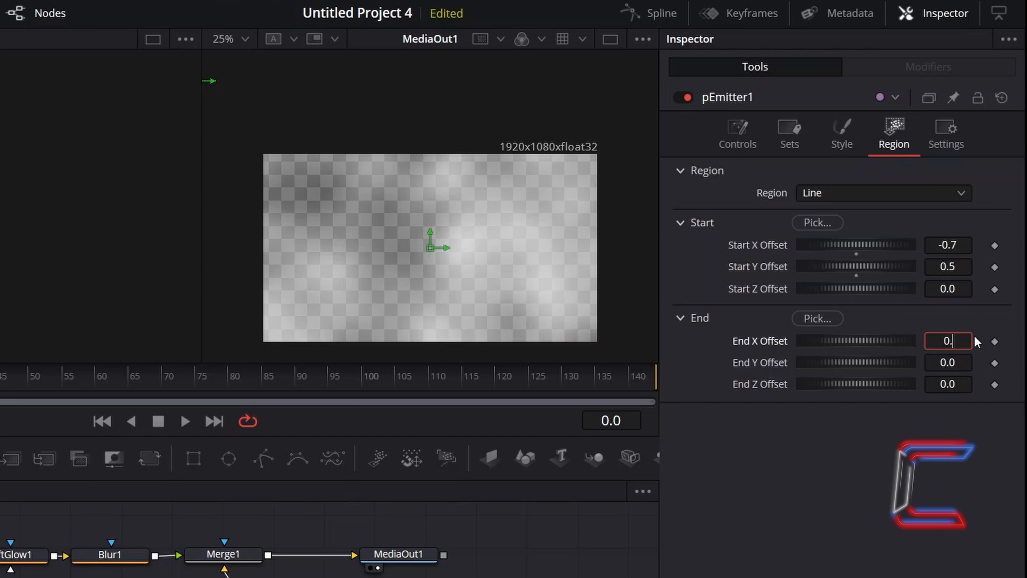
key("Tab")
scroll(408, 172, "down", 2)
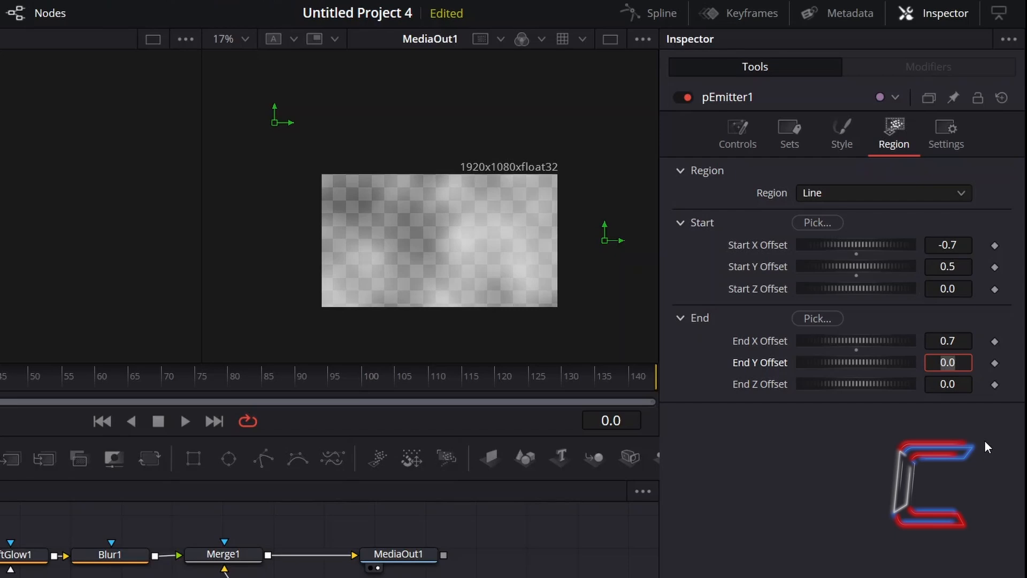
type("0.5")
key("Tab")
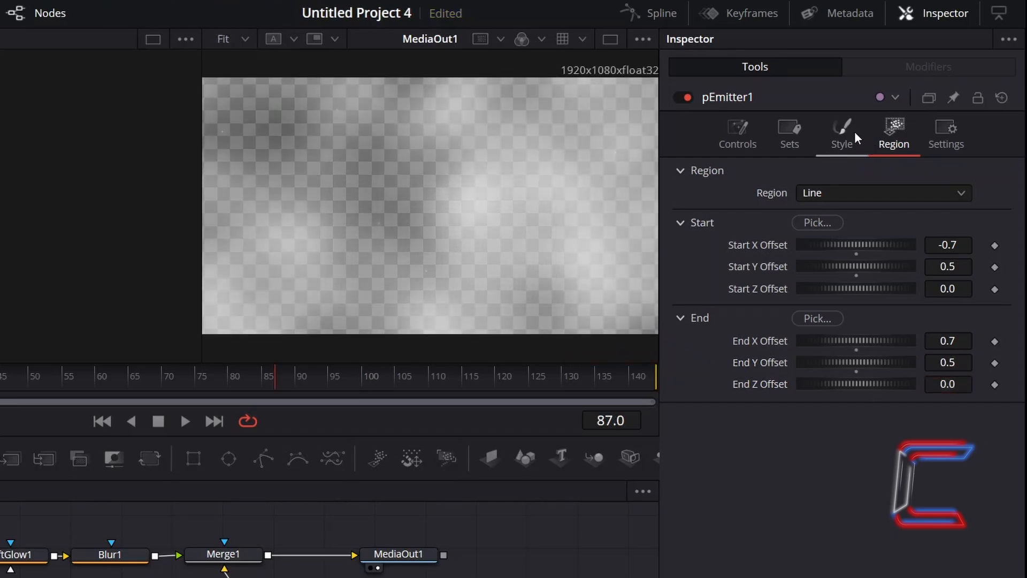
Set pEmitter1's particle Size to 6, Size Variance to 3 and Size Z Scale to 2
left_click(853, 133)
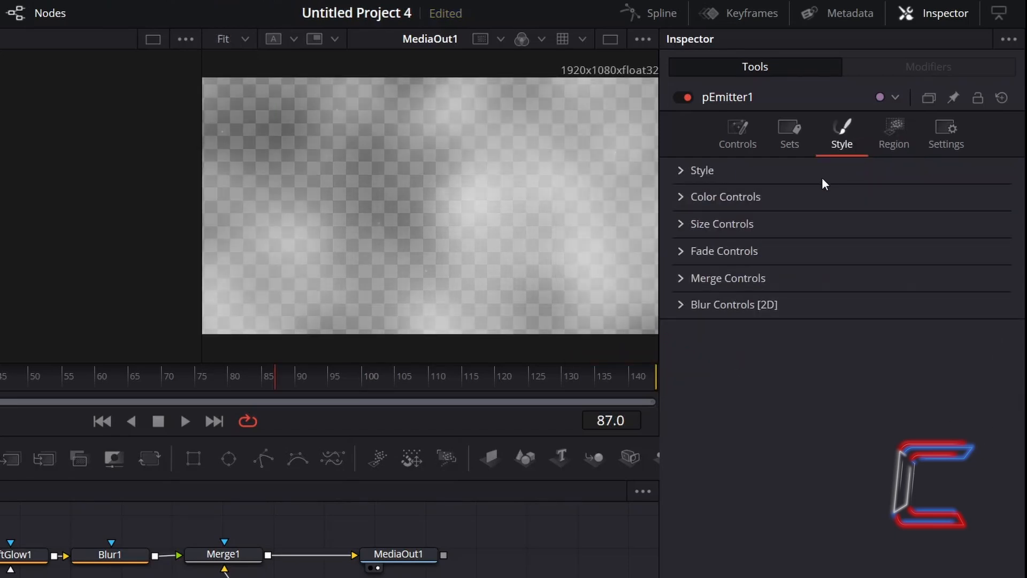
left_click(680, 224)
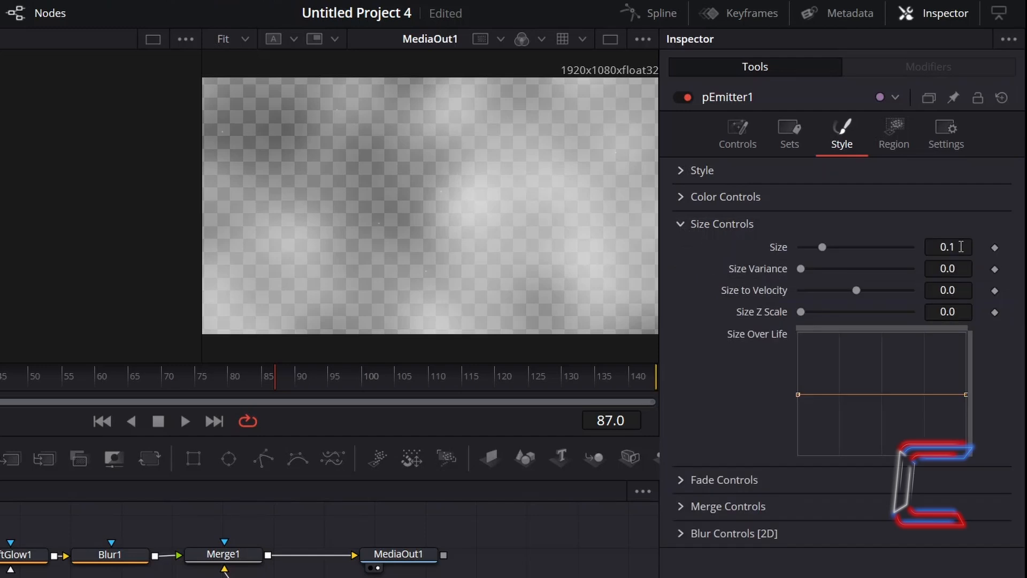
double_click(961, 247)
type("6")
key("Tab")
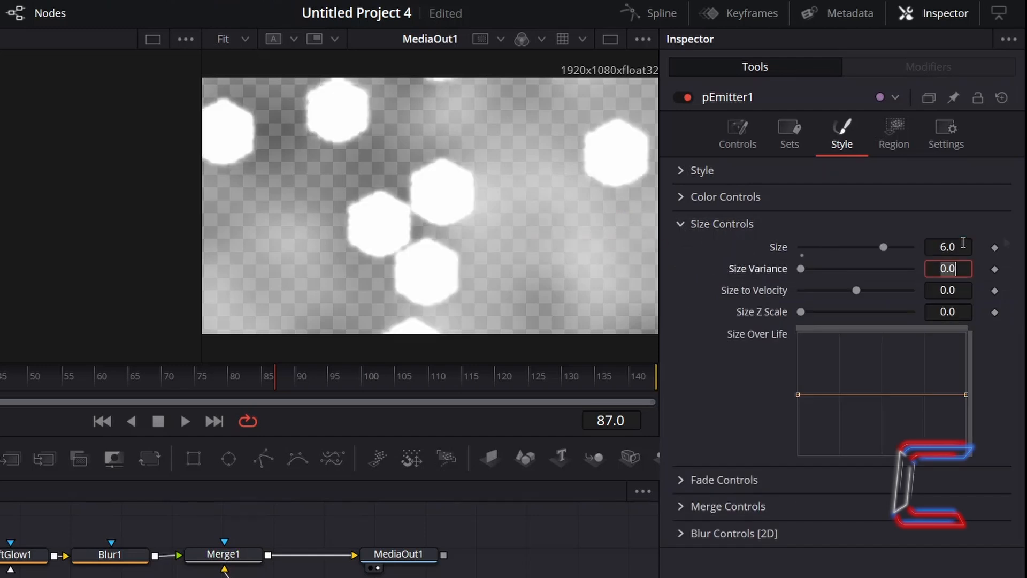
type("3")
key("Tab")
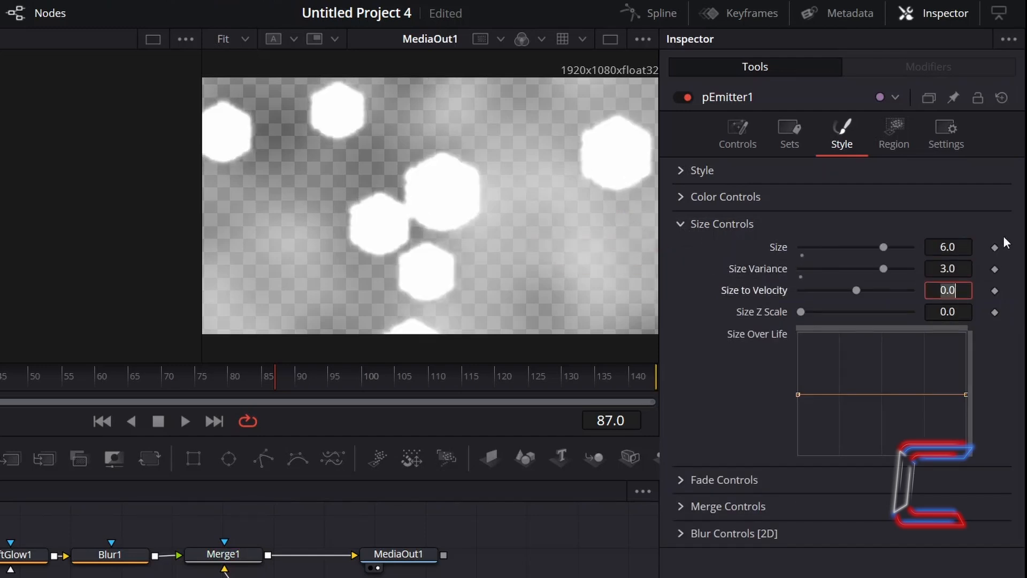
double_click(963, 312)
type("2")
key("Tab")
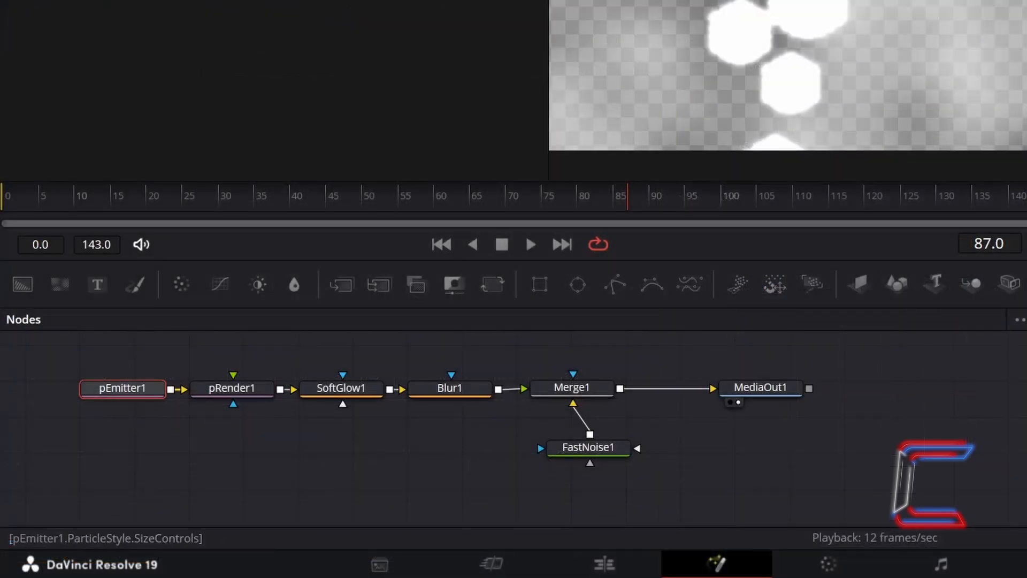
Set the Gain of the SoftGlow1 node to 0.5
left_click(365, 392)
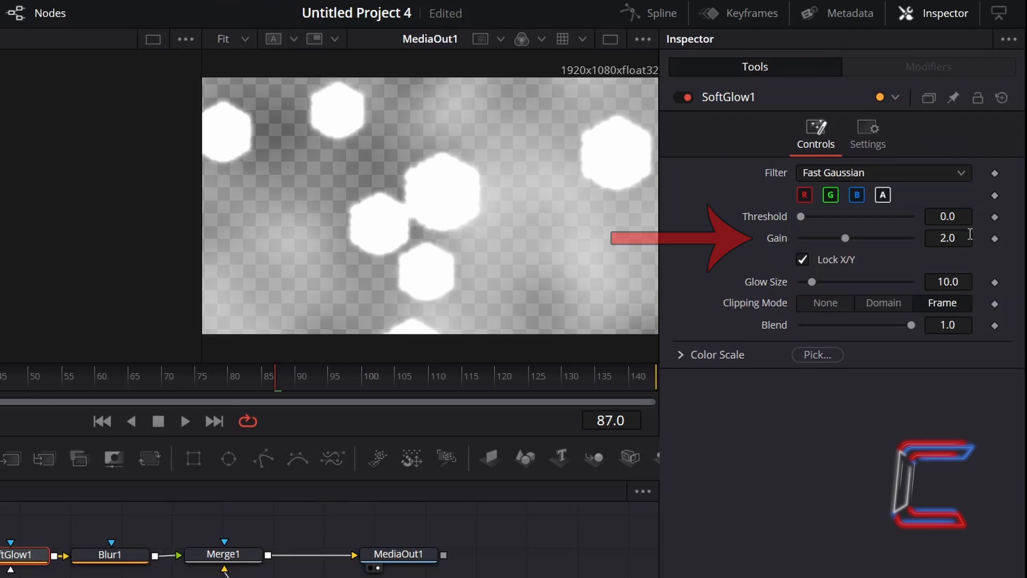
left_click(968, 237)
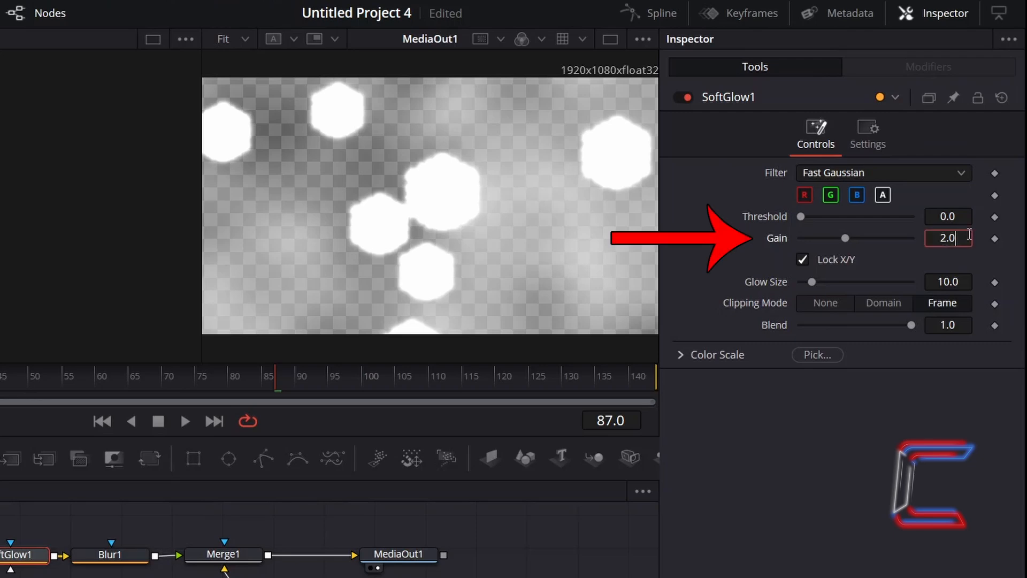
key("BackSpace")
key("BackSpace")
key("BackSpace")
type(".5")
key("Tab")
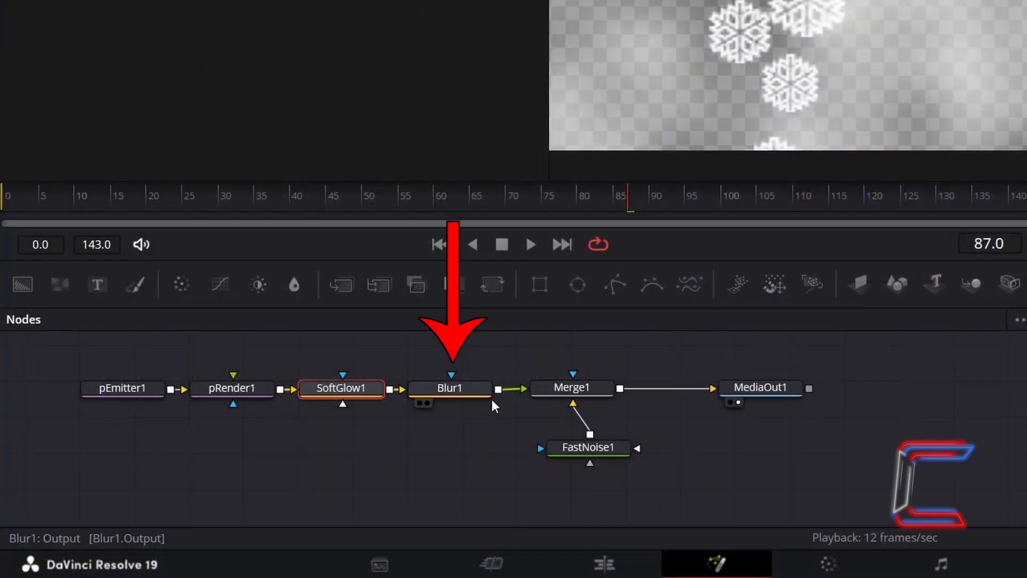
Set the Blur Size of the Blur1 node to 4
left_click(463, 383)
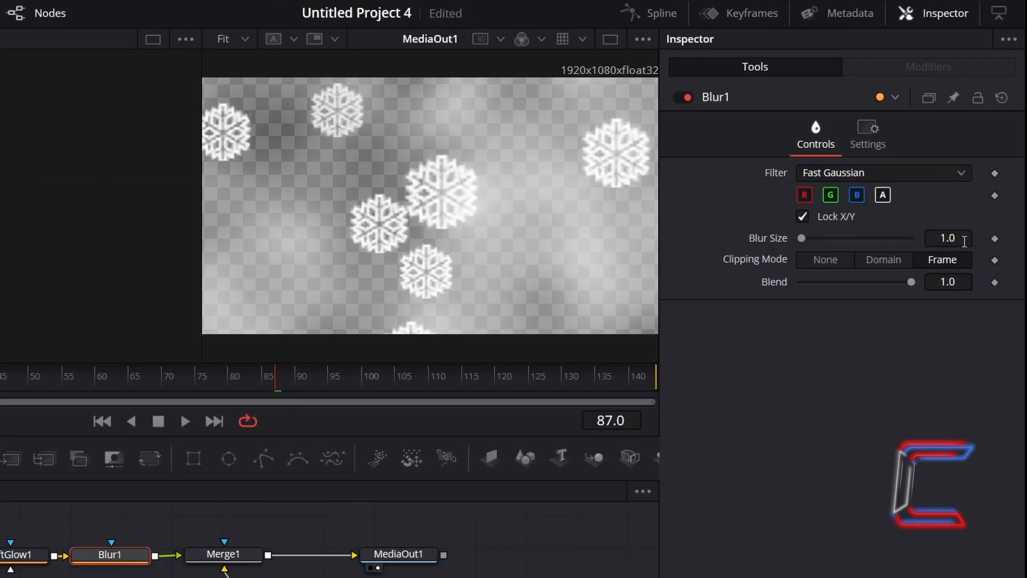
left_click(961, 238)
double_click(961, 238)
type("4")
key("Tab")
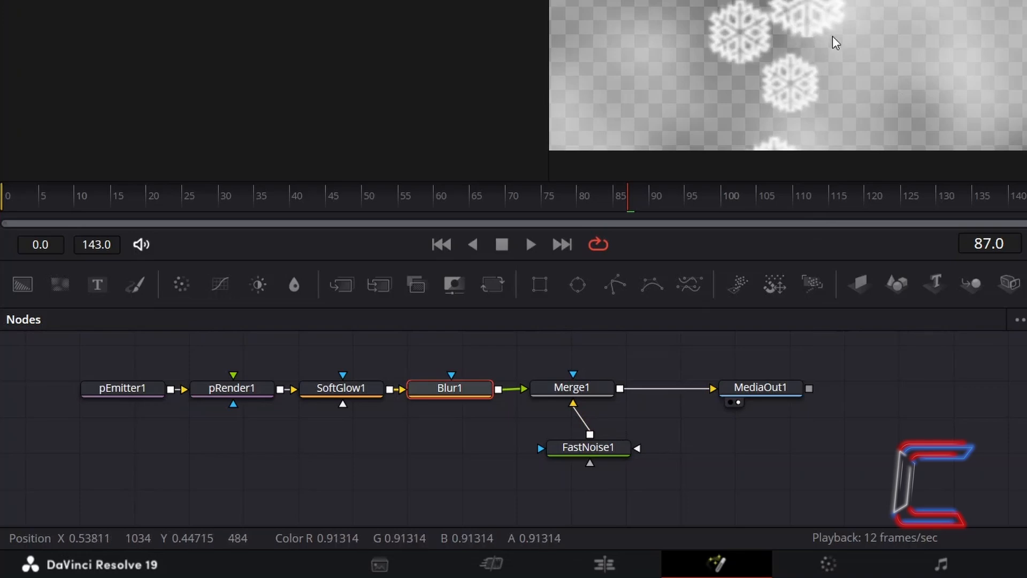
Set the FastNoise1 node's Color 1 to #31568f and Color 2 to #58beda
left_click(612, 451)
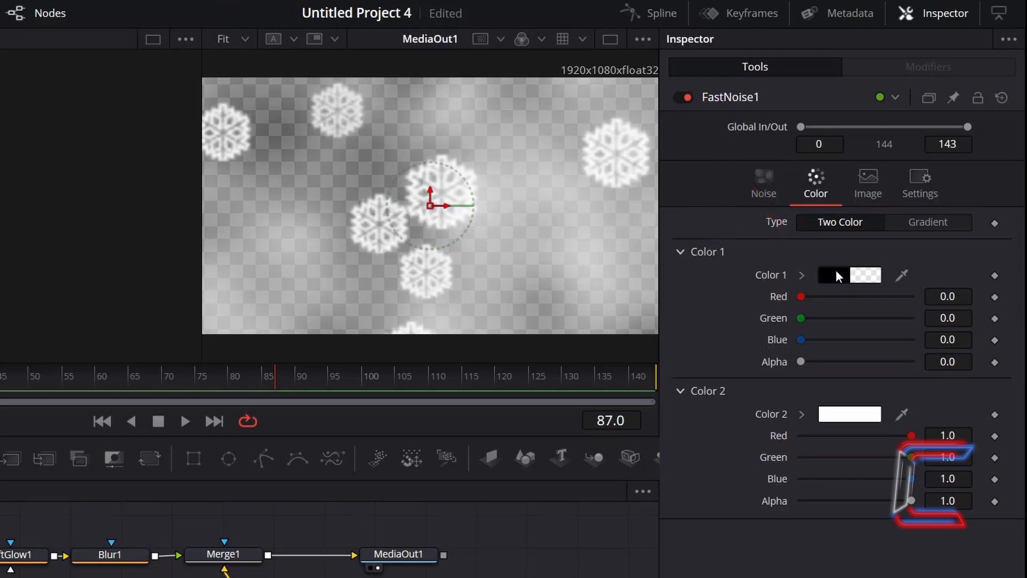
left_click(836, 270)
type("315")
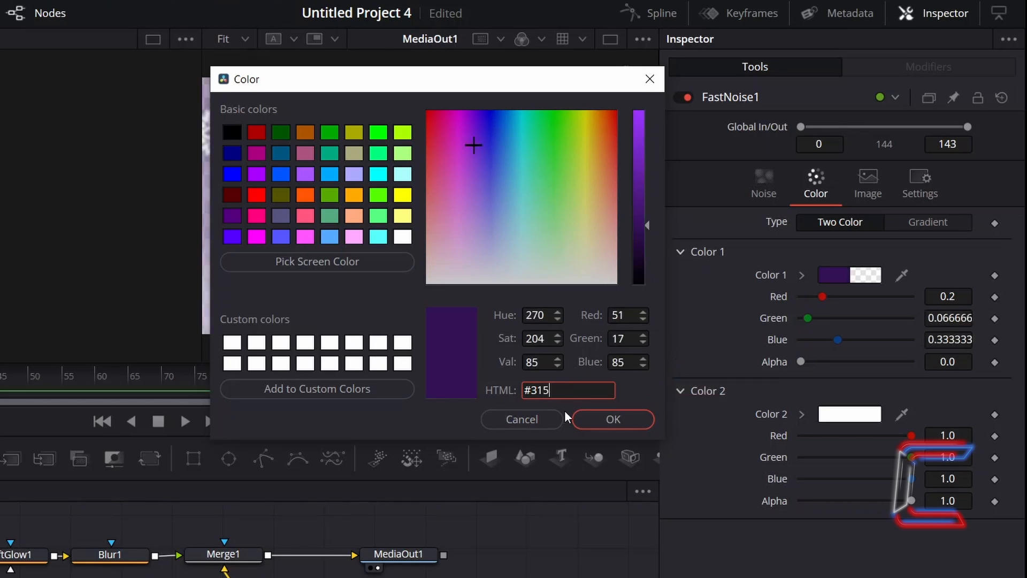
type("68f")
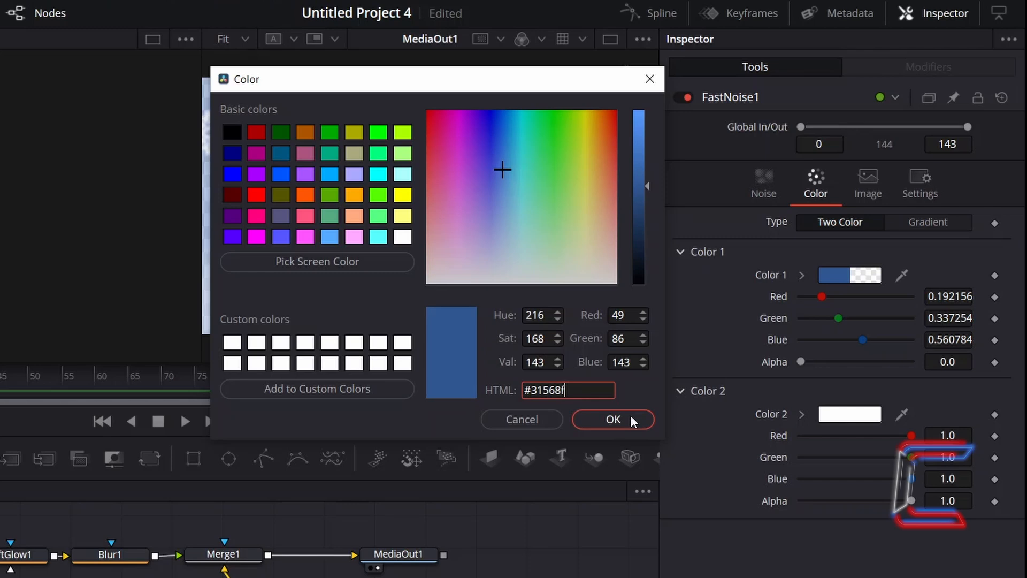
left_click(614, 419)
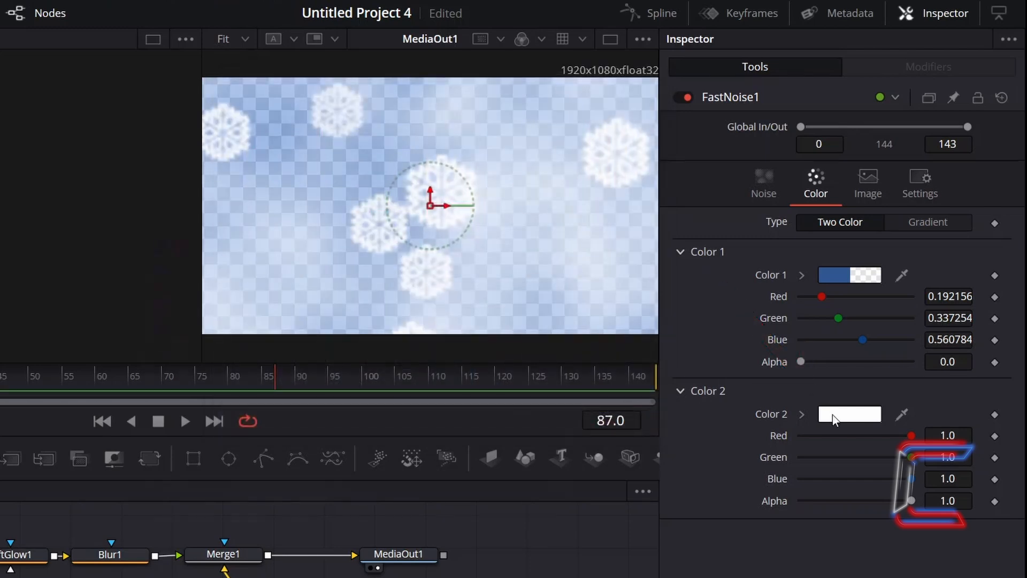
left_click(832, 415)
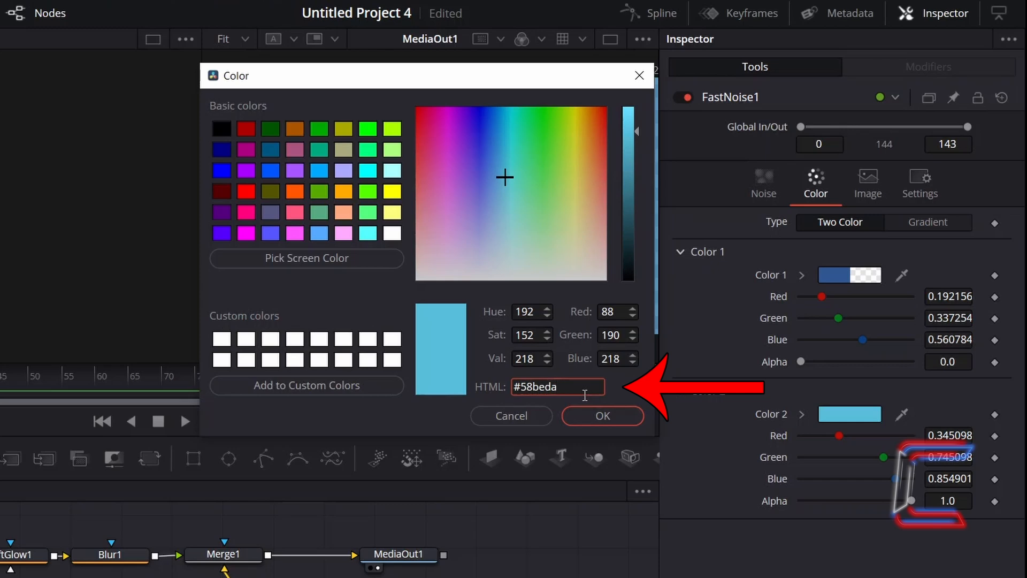
left_click(633, 419)
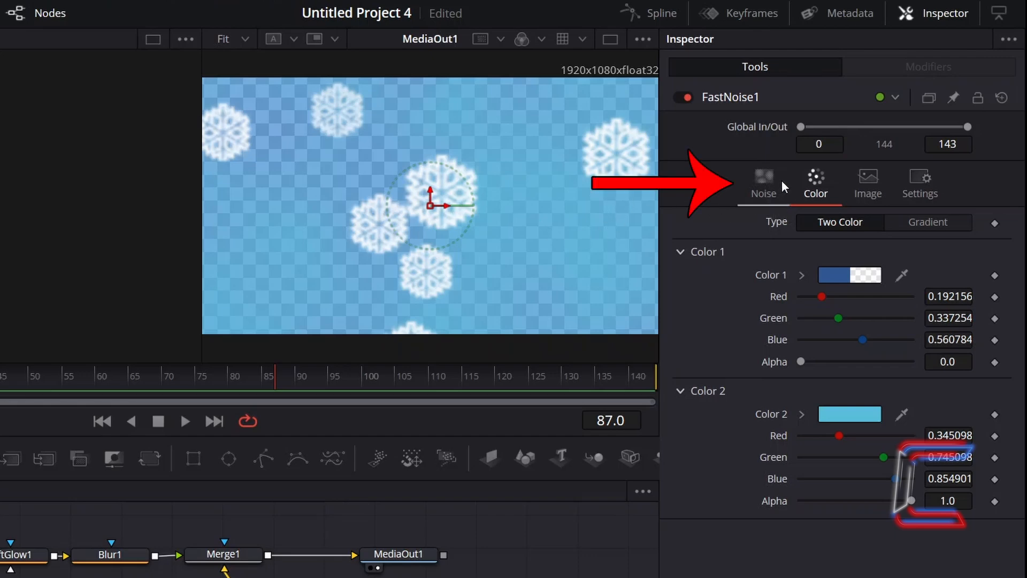
Set the noise Seethe Rate of FastNoise1 to 0.04
left_click(765, 184)
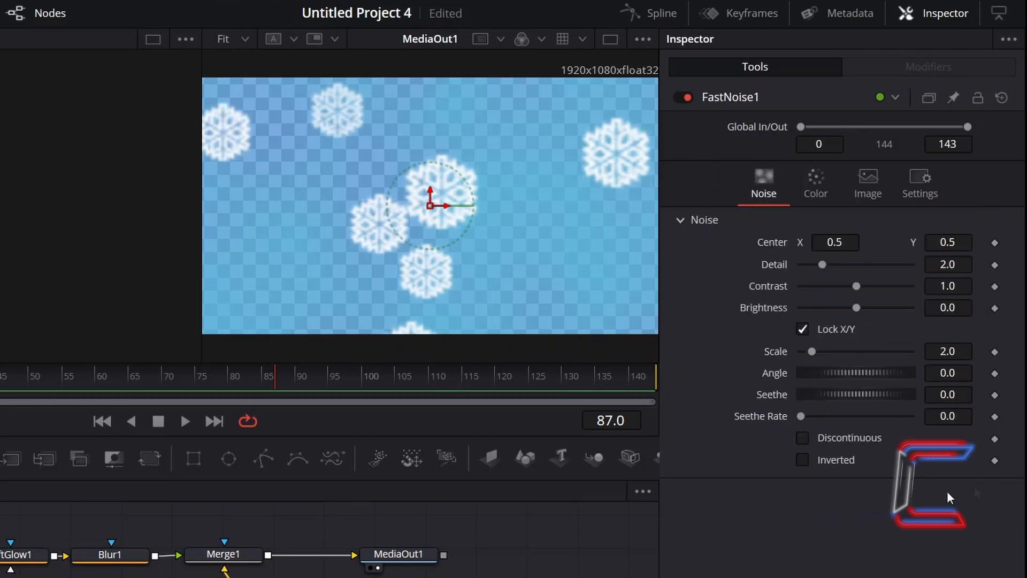
left_click(966, 412)
type("0.04")
key("Tab")
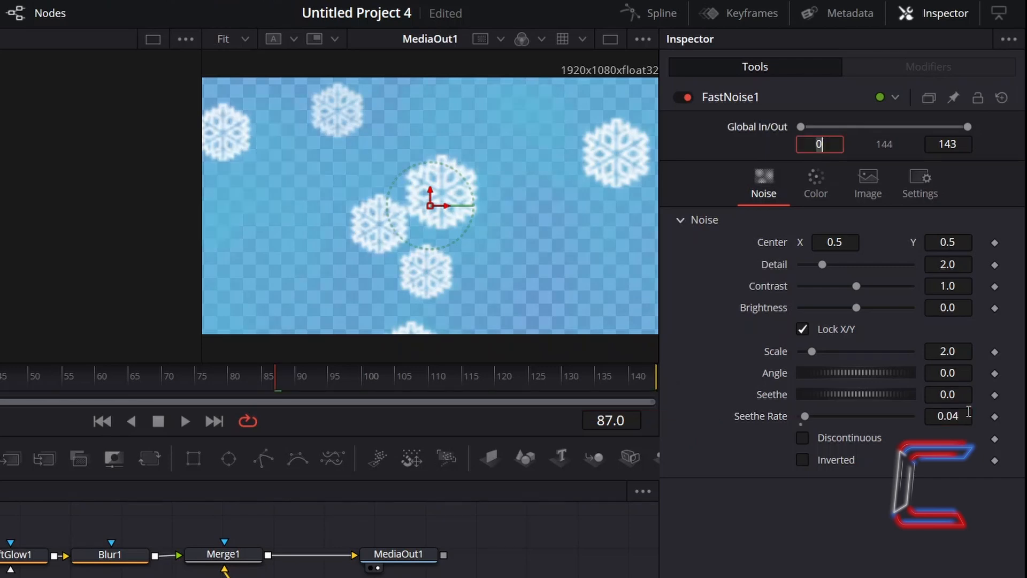